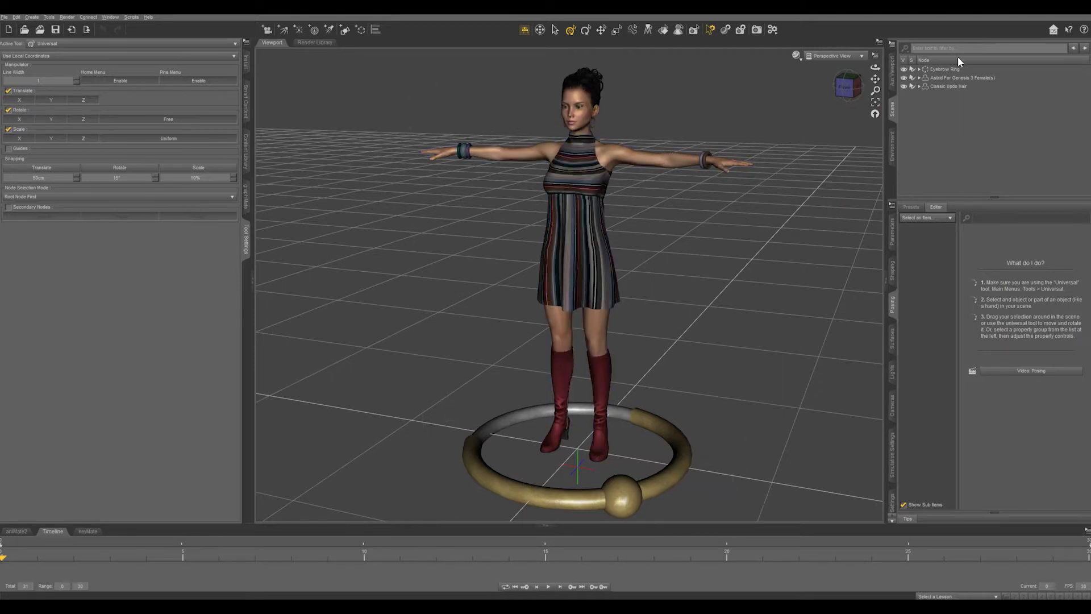
- Select the Eyebrow Ring, raise it to the figure's head height, shrink it and bring it closer to the face
click(942, 70)
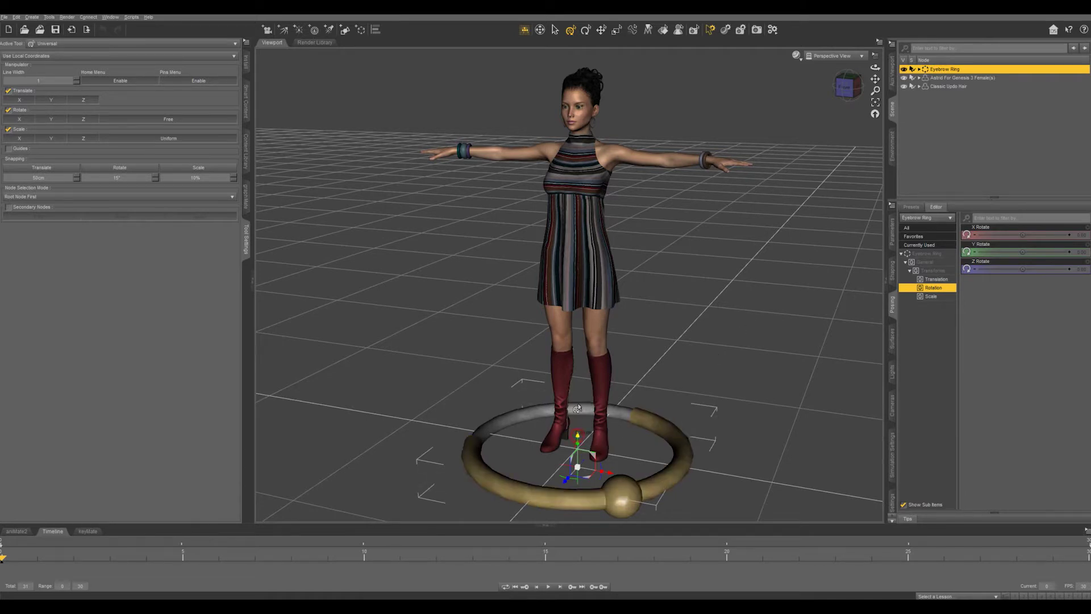
drag(576, 442, 677, 124)
middle_drag(546, 297, 580, 392)
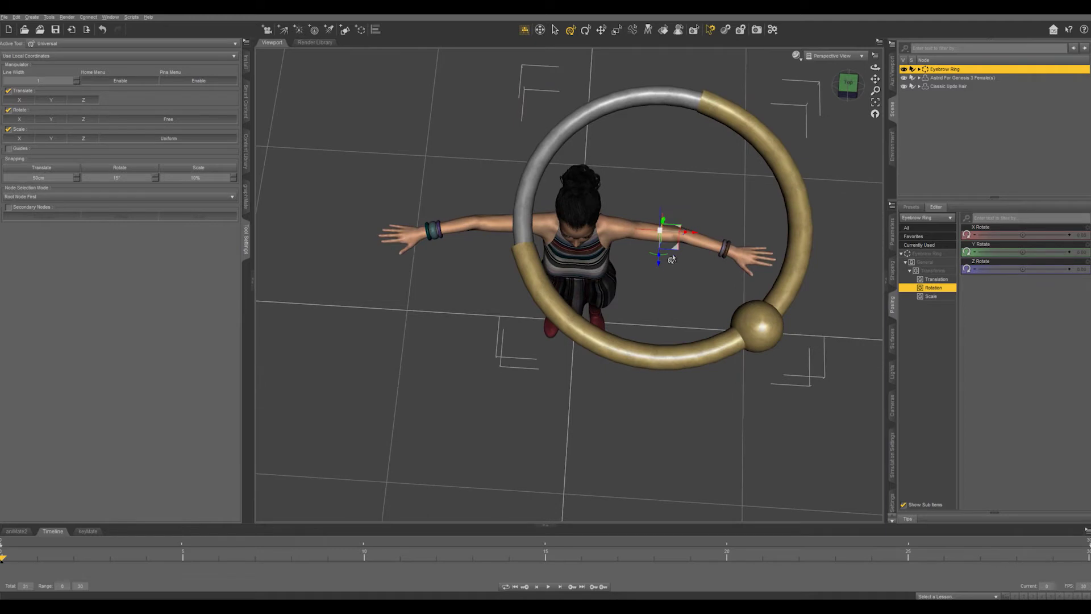
mouse_move(676, 254)
mouse_down()
mouse_move(692, 309)
mouse_move(668, 288)
mouse_move(630, 291)
mouse_move(604, 318)
mouse_up()
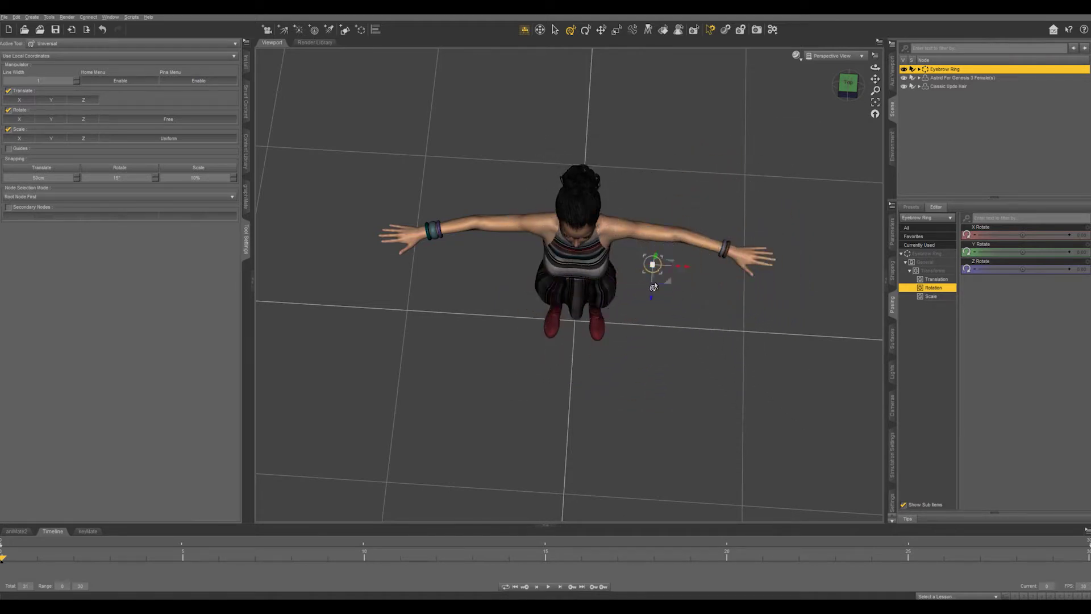
drag(667, 288, 613, 268)
- Rotate the Eyebrow Ring freely until it stands upright facing the front, and scale it down to piercing size
key(ctrl+f)
scroll(781, 327, down, 5)
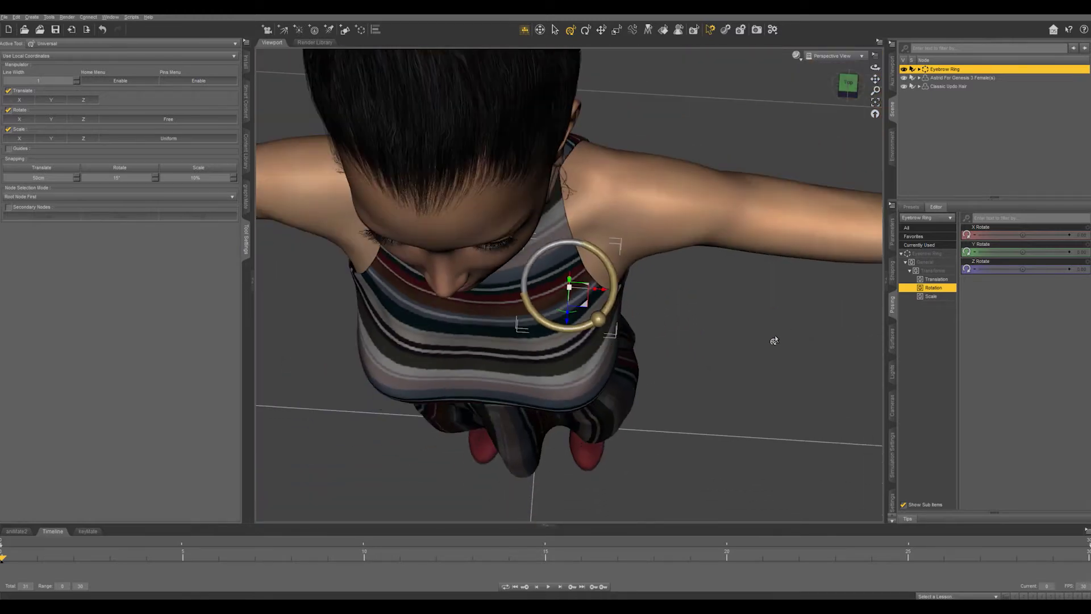
mouse_move(773, 340)
middle_down()
mouse_move(774, 320)
mouse_move(762, 353)
middle_up()
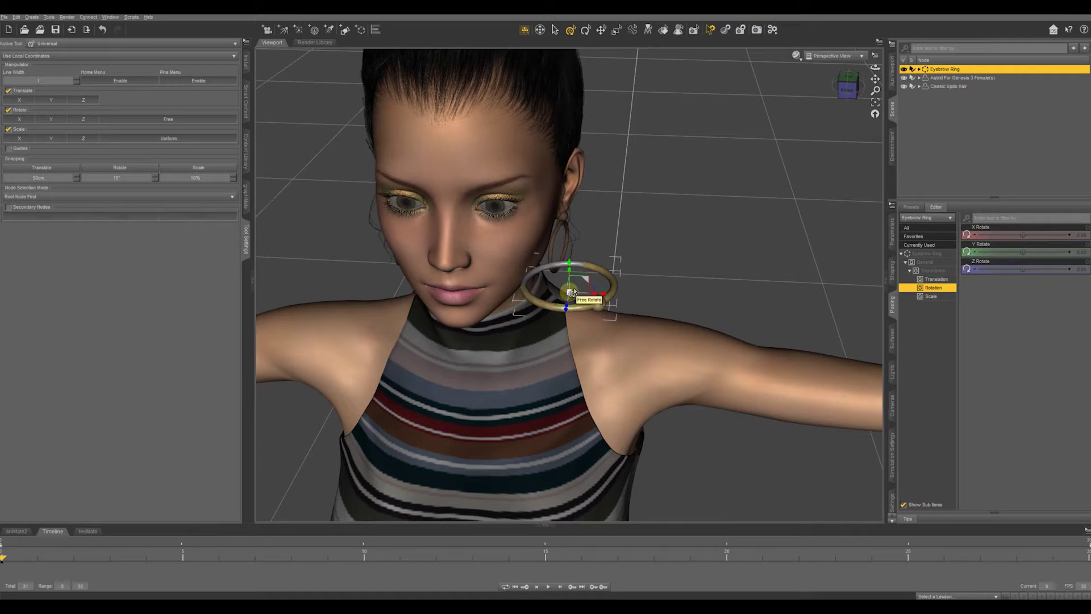
drag(561, 294, 520, 342)
middle_drag(624, 297, 589, 311)
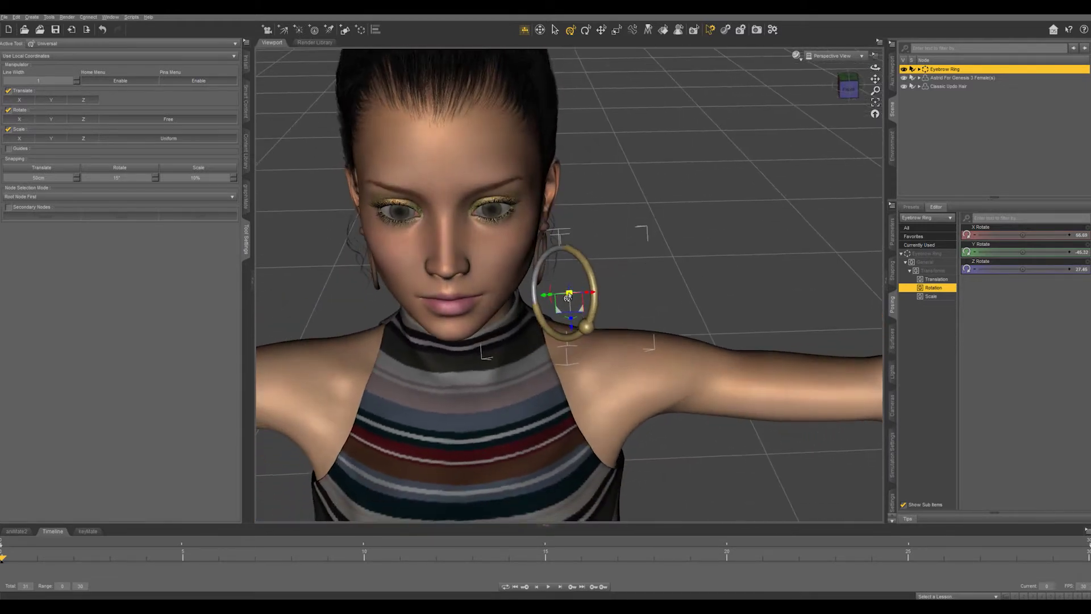
drag(567, 297, 554, 307)
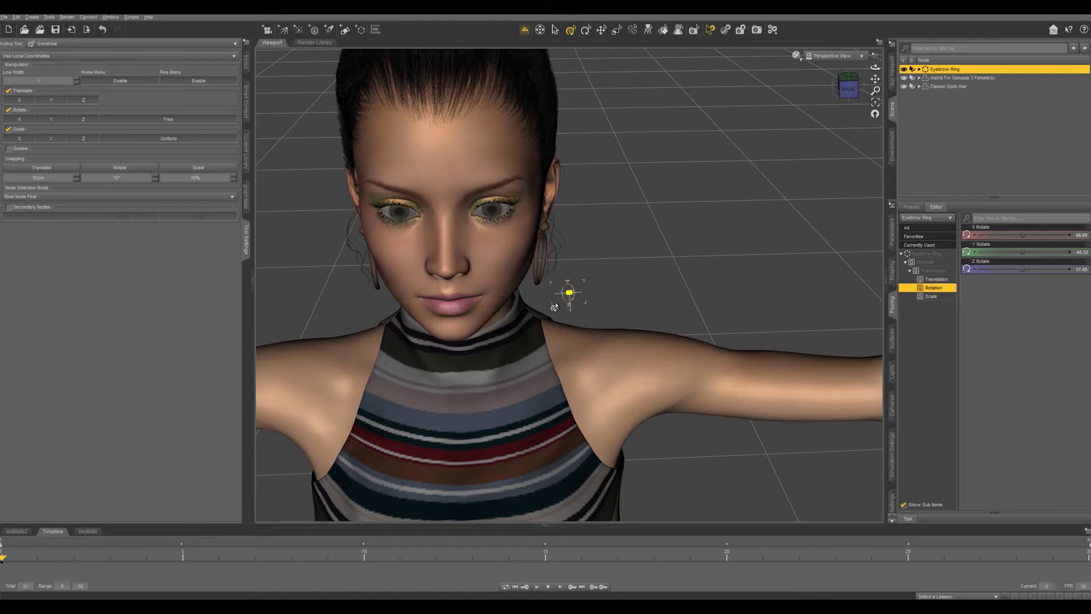
- Switch the manipulator to world coordinates and move the ring against the figure's left eyebrow
alt+drag(635, 286, 621, 299)
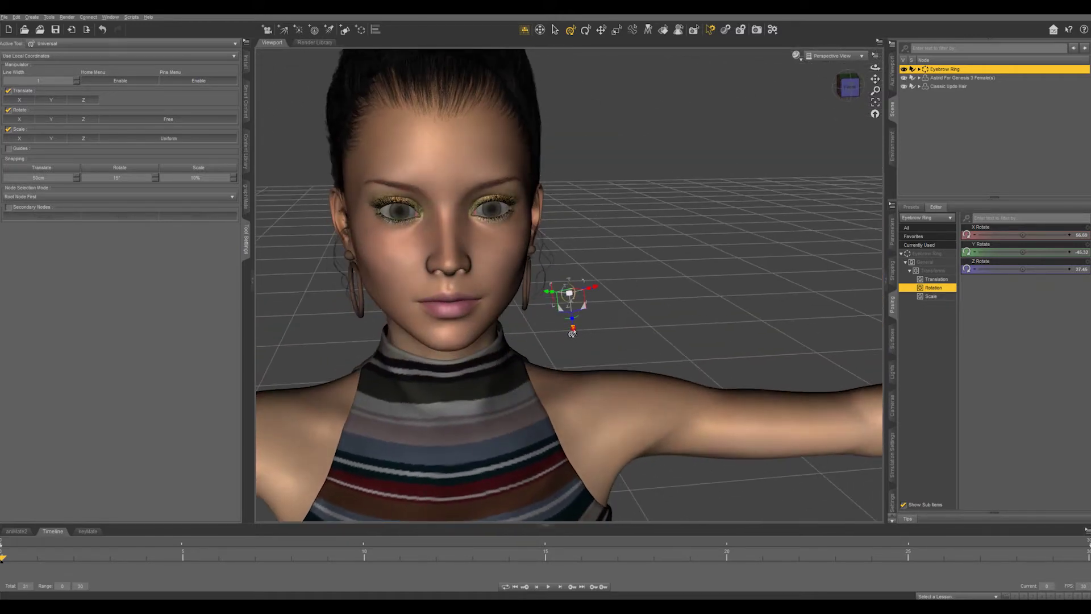
drag(572, 333, 593, 277)
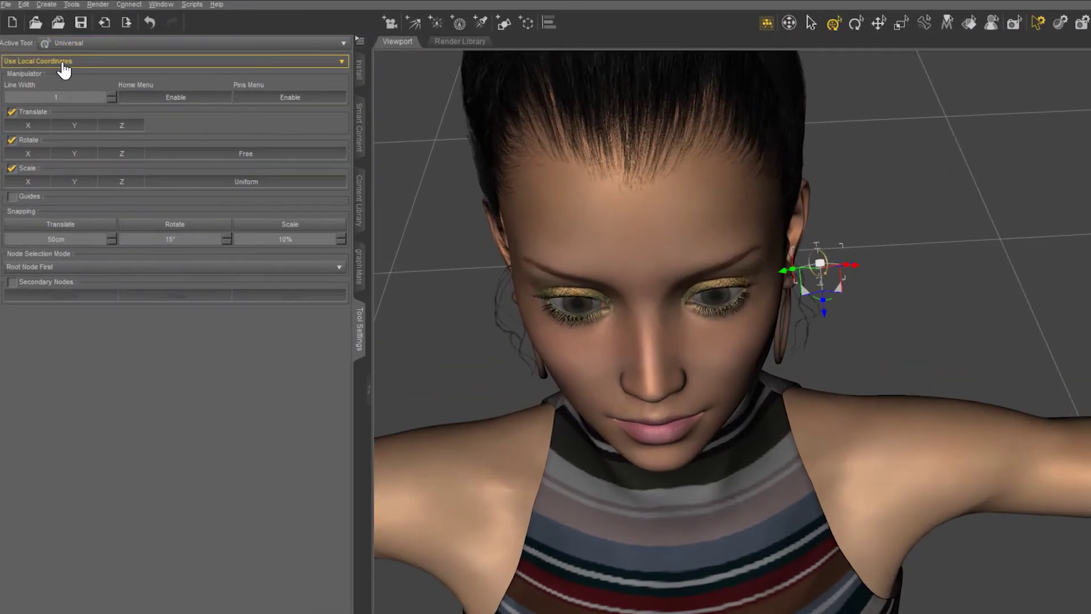
click(63, 62)
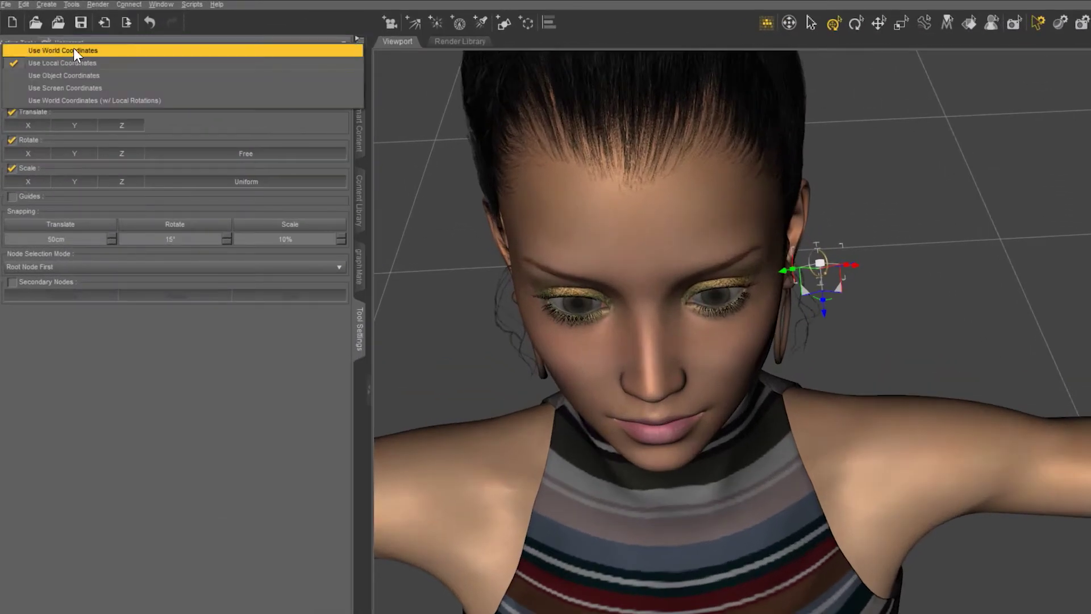
click(74, 50)
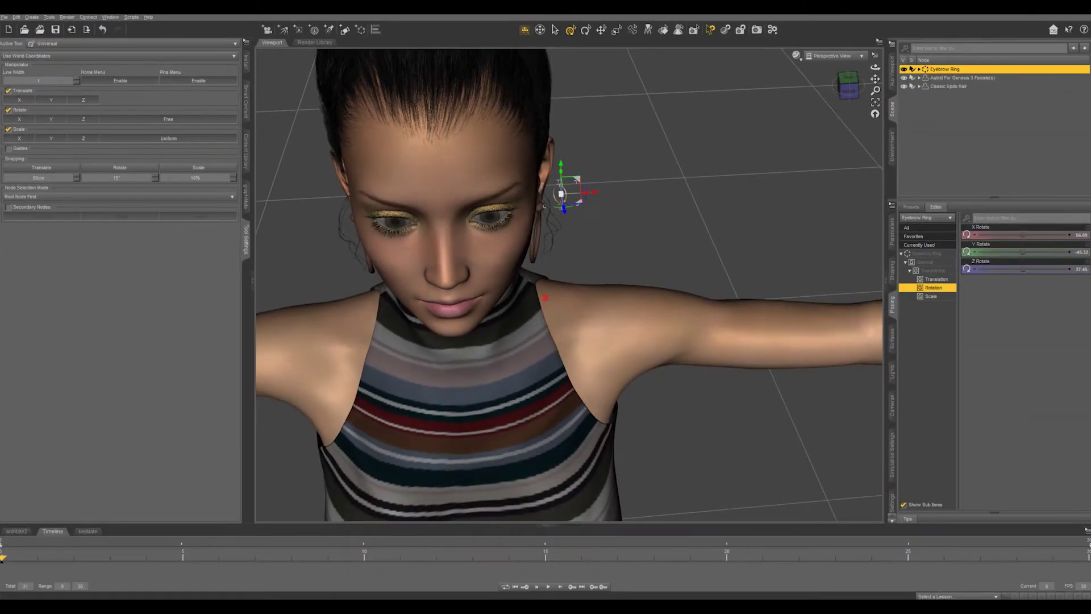
mouse_move(875, 68)
mouse_down()
mouse_move(801, 37)
mouse_move(768, 59)
mouse_move(876, 68)
mouse_up()
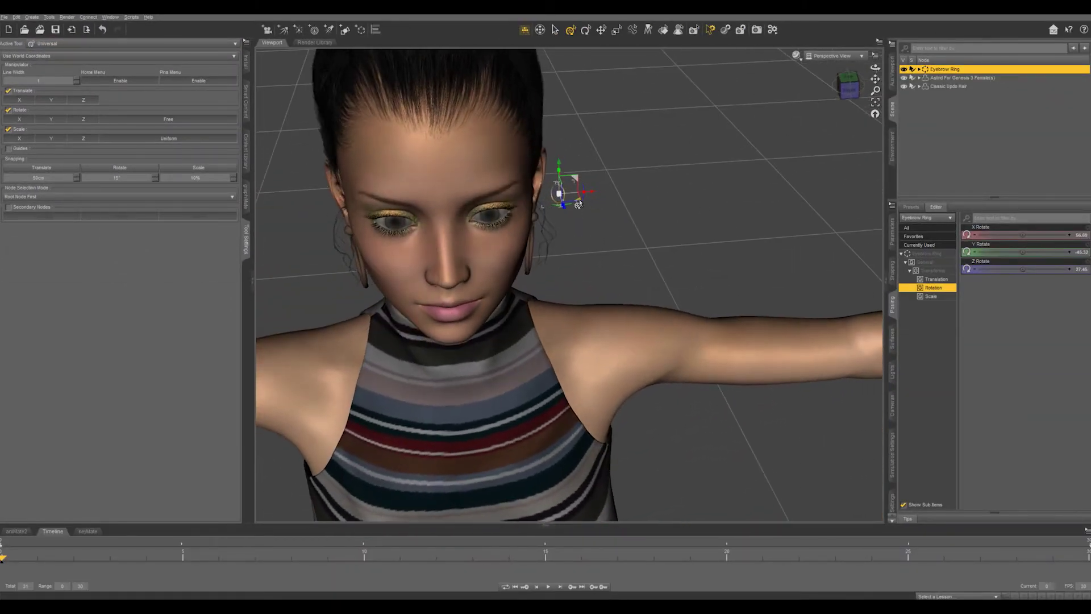
drag(571, 207, 541, 199)
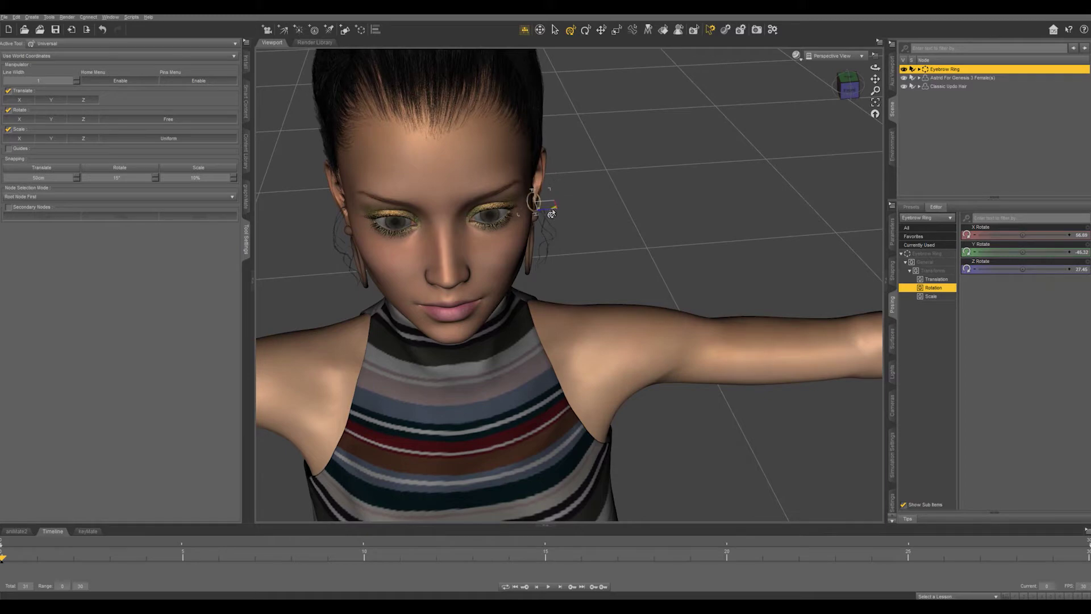
- Switch the manipulator to object coordinates and rotate the ring to fit the angle of the left eyebrow
middle_drag(615, 234, 605, 184)
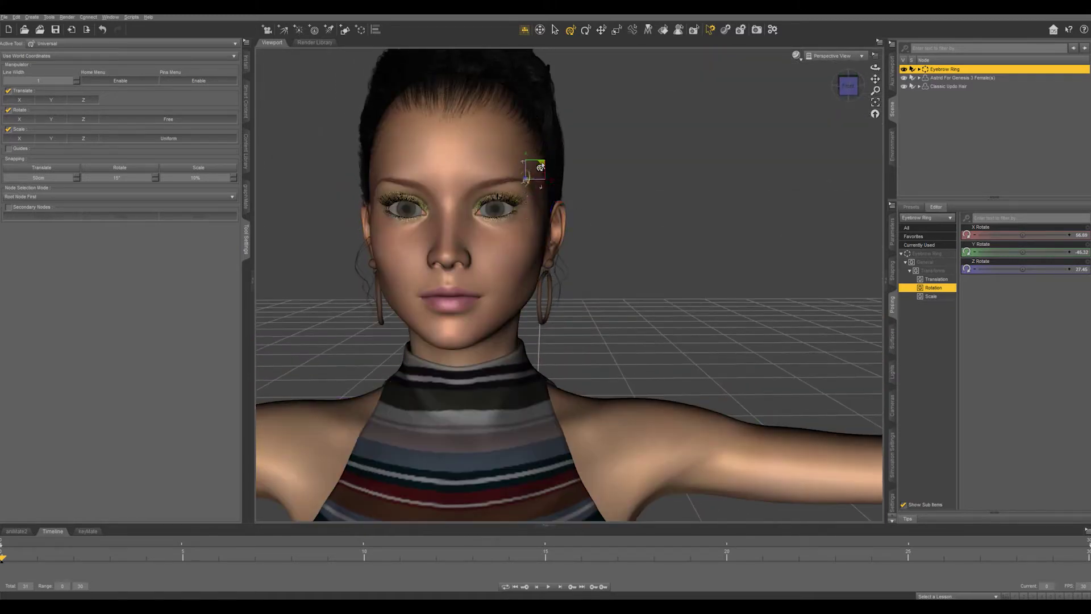
middle_drag(643, 245, 675, 268)
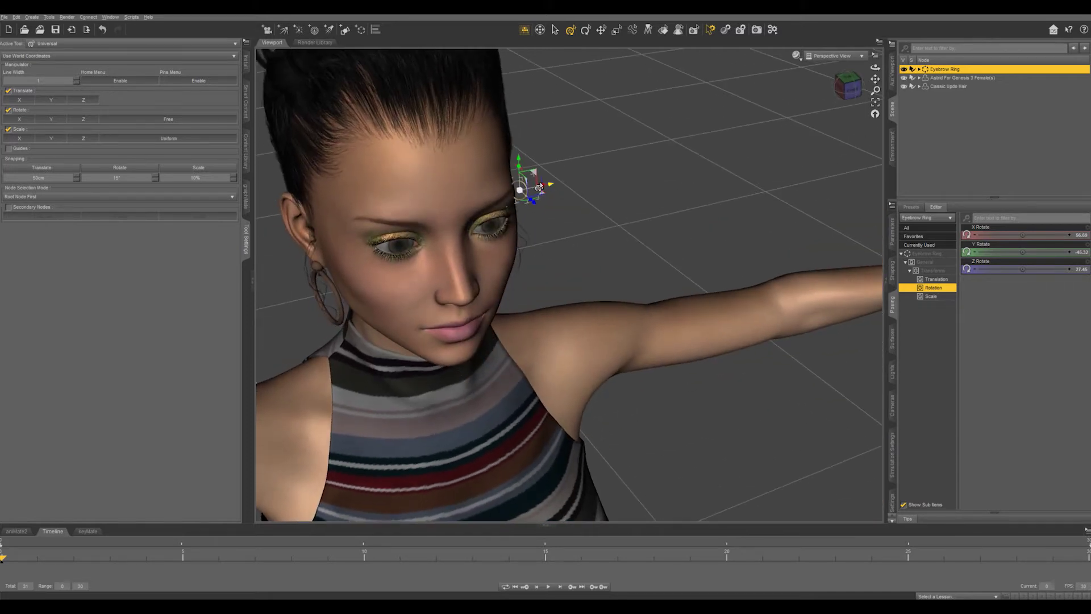
click(86, 55)
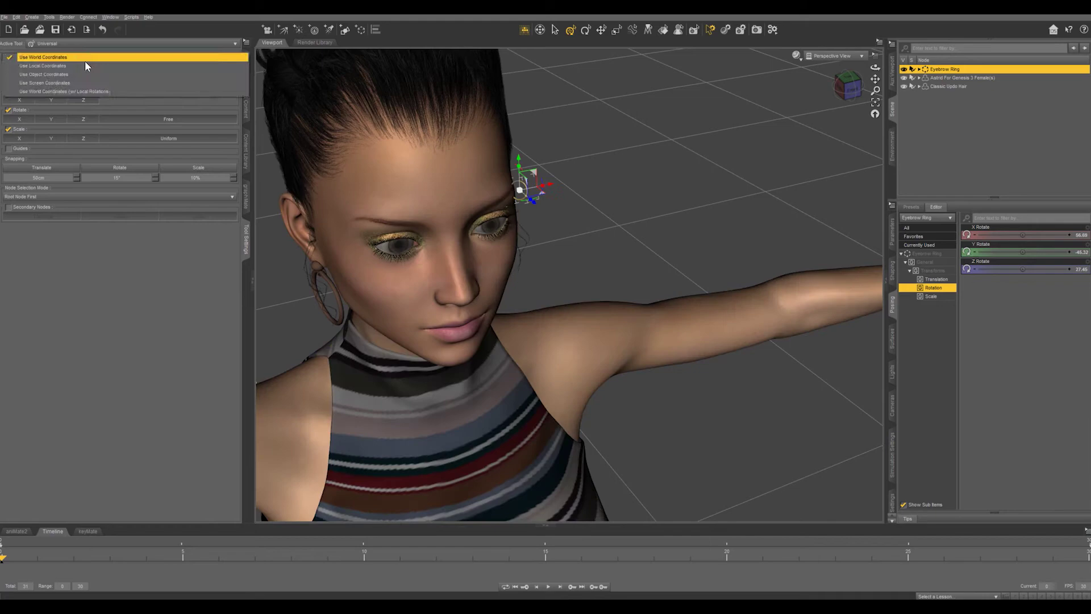
click(85, 74)
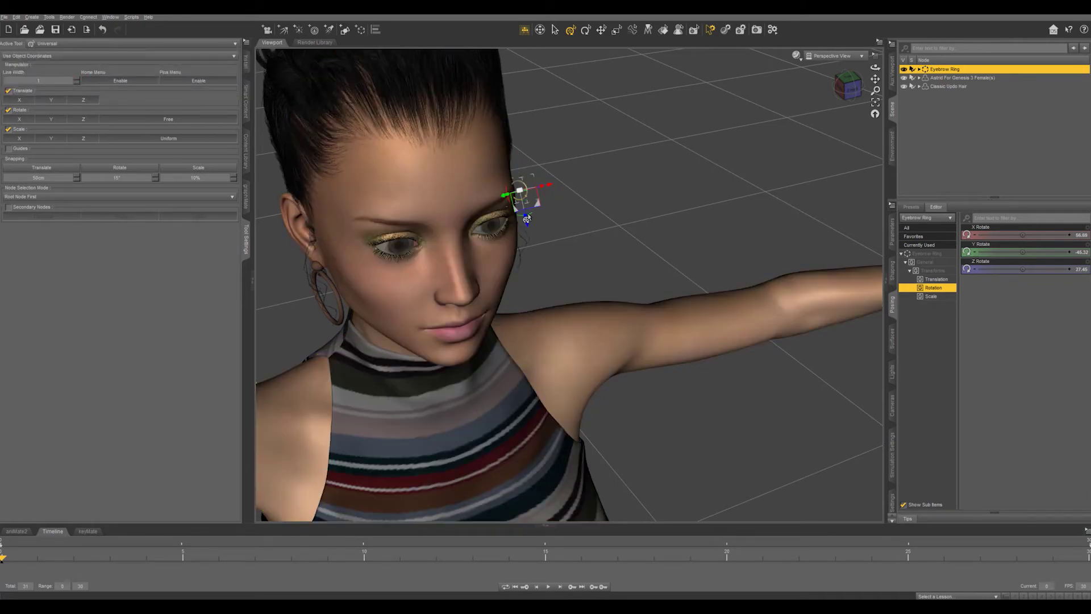
drag(530, 216, 536, 207)
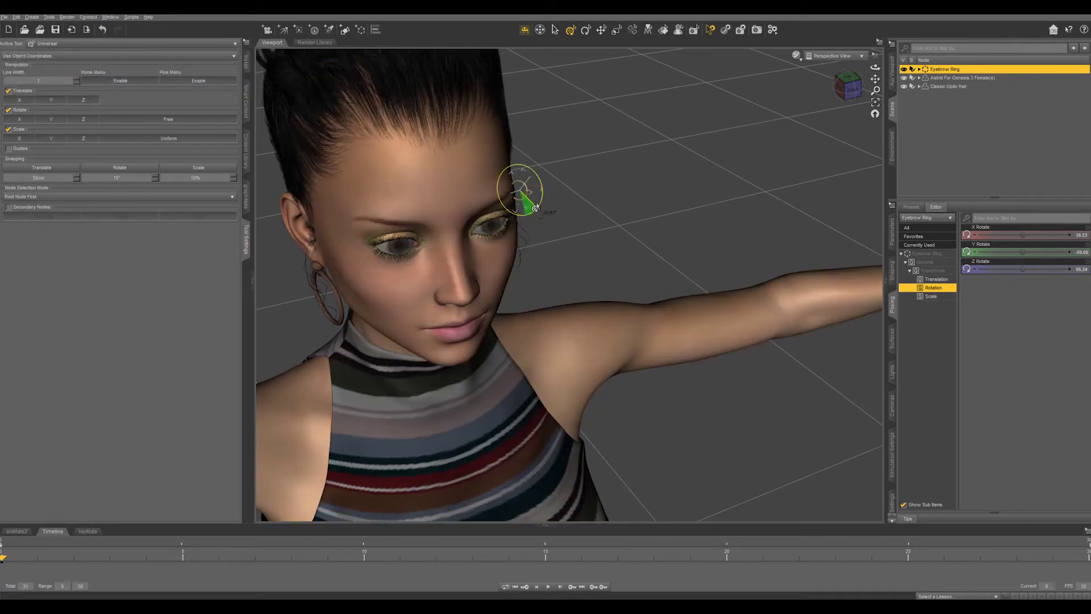
middle_drag(638, 199, 538, 195)
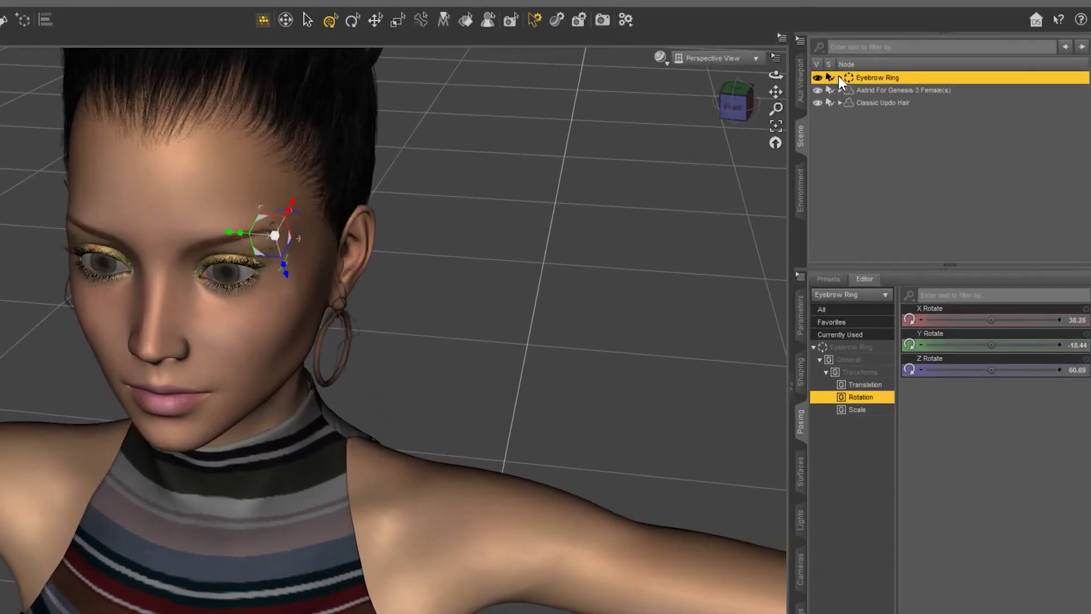
- Expand the Eyebrow Ring group and adjust the sphere's Y rotation, finishing with nothing selected
click(840, 78)
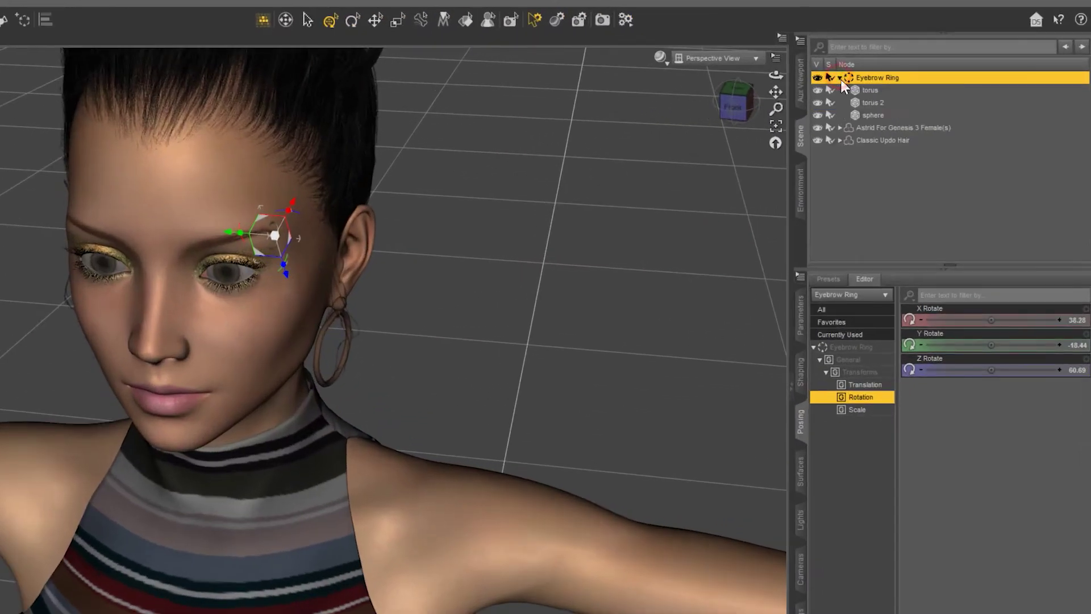
click(874, 114)
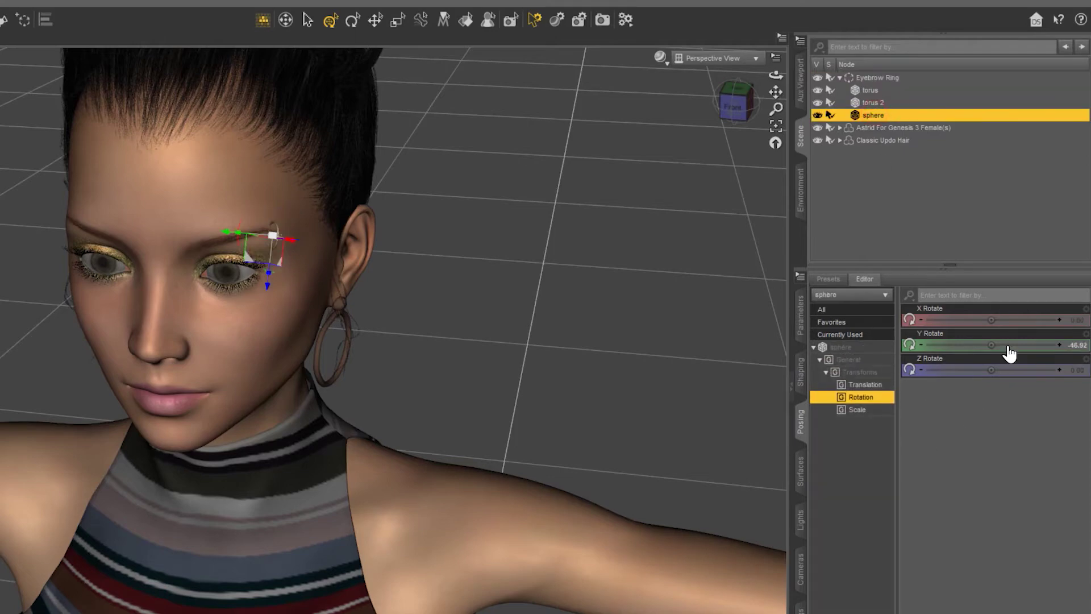
drag(991, 344, 942, 344)
ctrl+alt+drag(617, 330, 684, 295)
drag(991, 345, 988, 342)
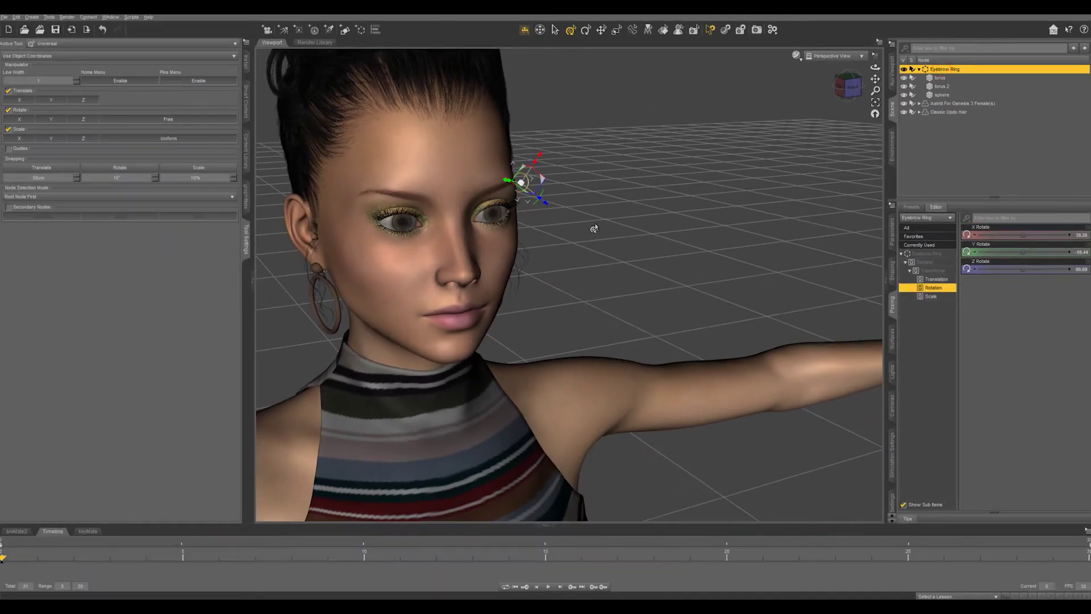
click(593, 228)
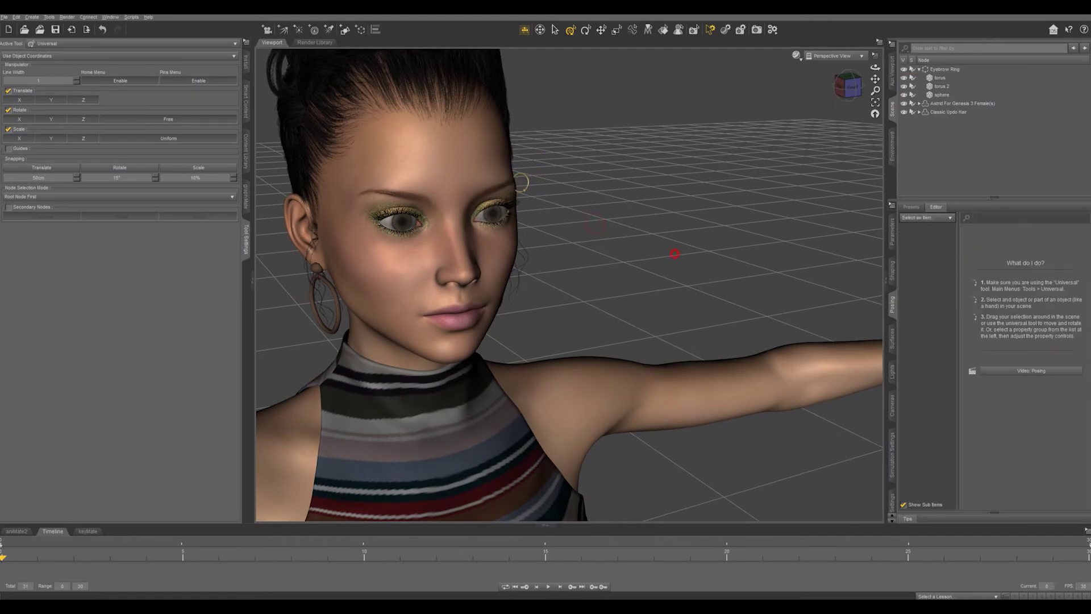
ctrl+alt+drag(676, 252, 608, 233)
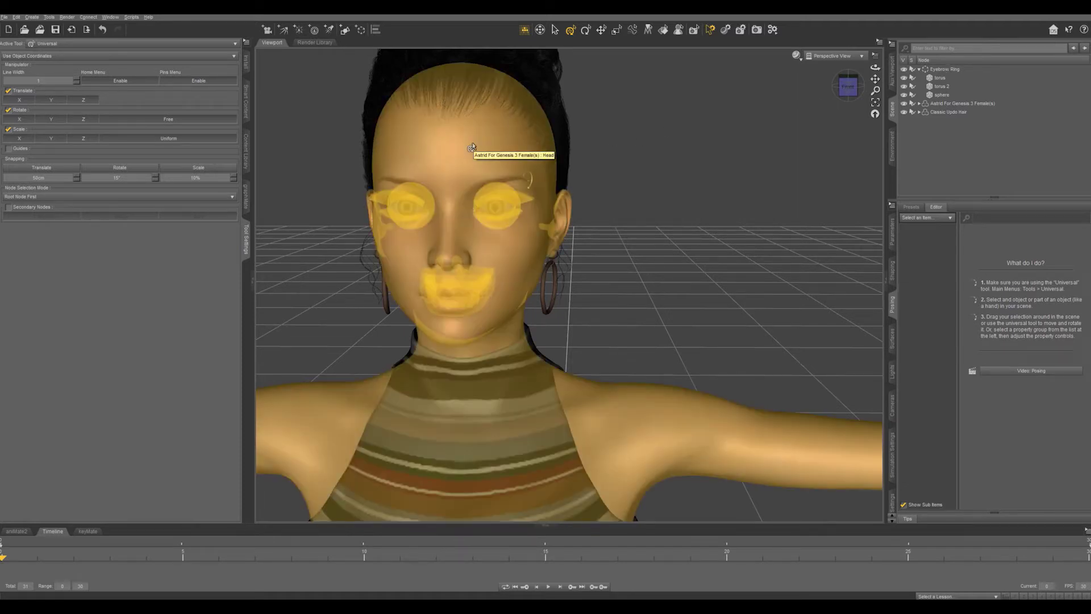
- Parent the Eyebrow Ring group to the figure's Head bone in the scene hierarchy
click(472, 147)
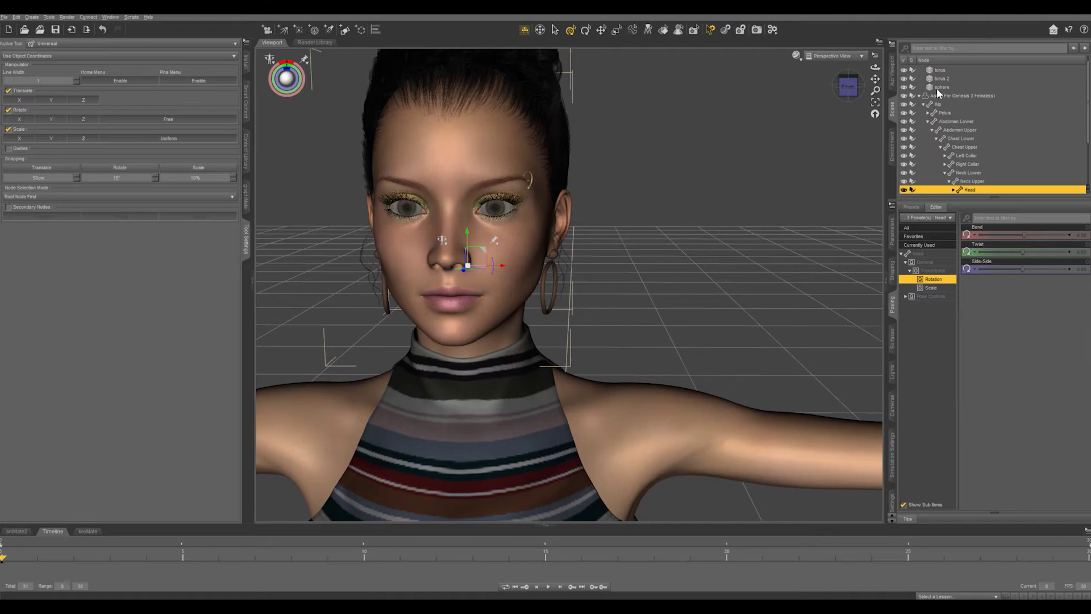
scroll(938, 89, up, 1)
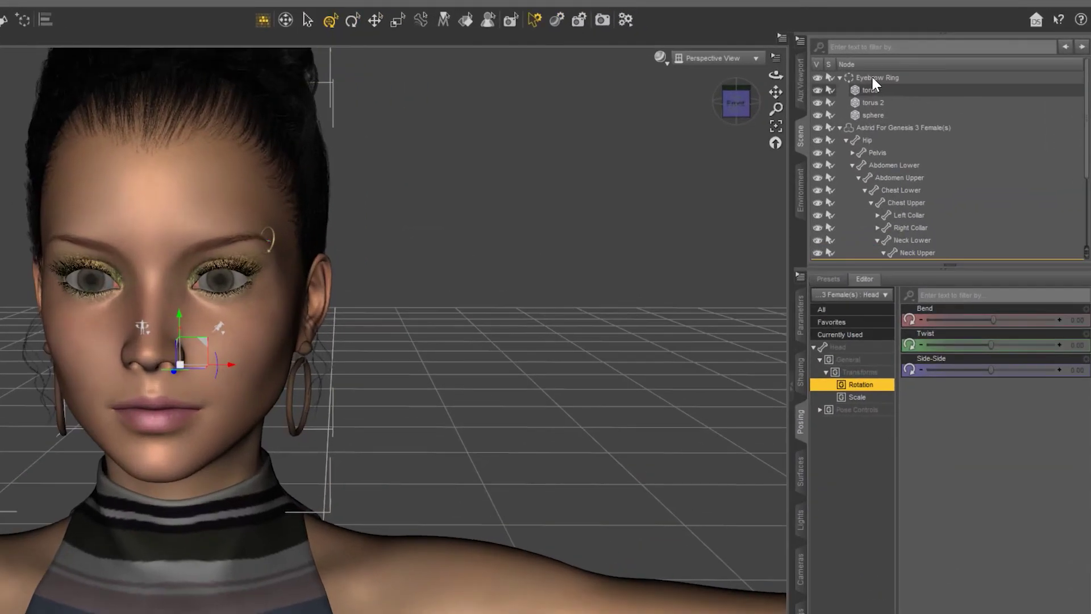
drag(873, 82, 912, 230)
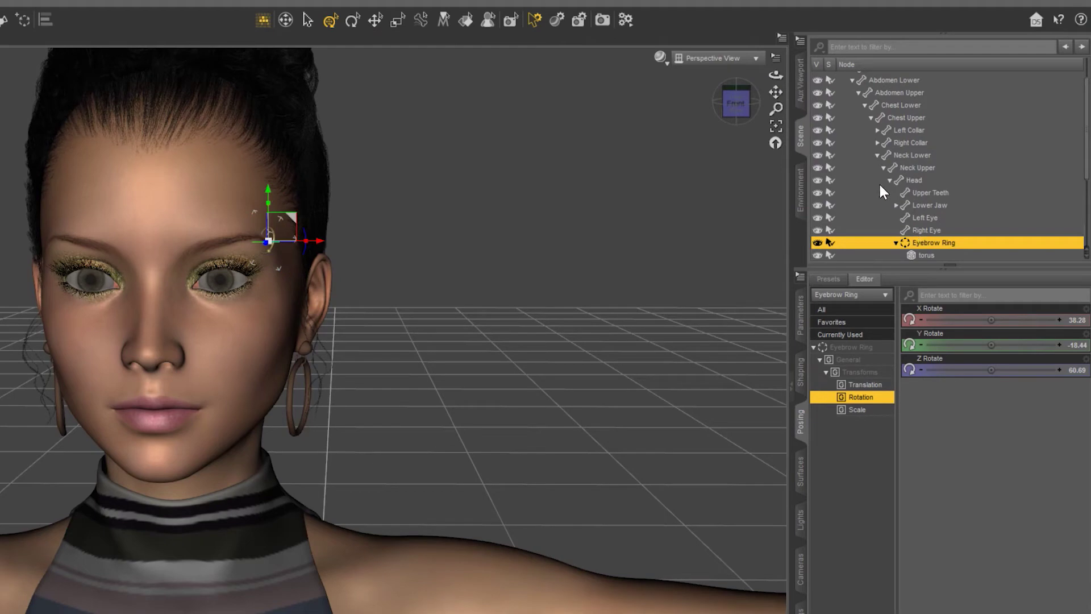
- Test the parenting by pulling the figure's left hand outward with the ActivePose tool, and undo that pose
scroll(489, 385, down, 4)
scroll(494, 380, down, 3)
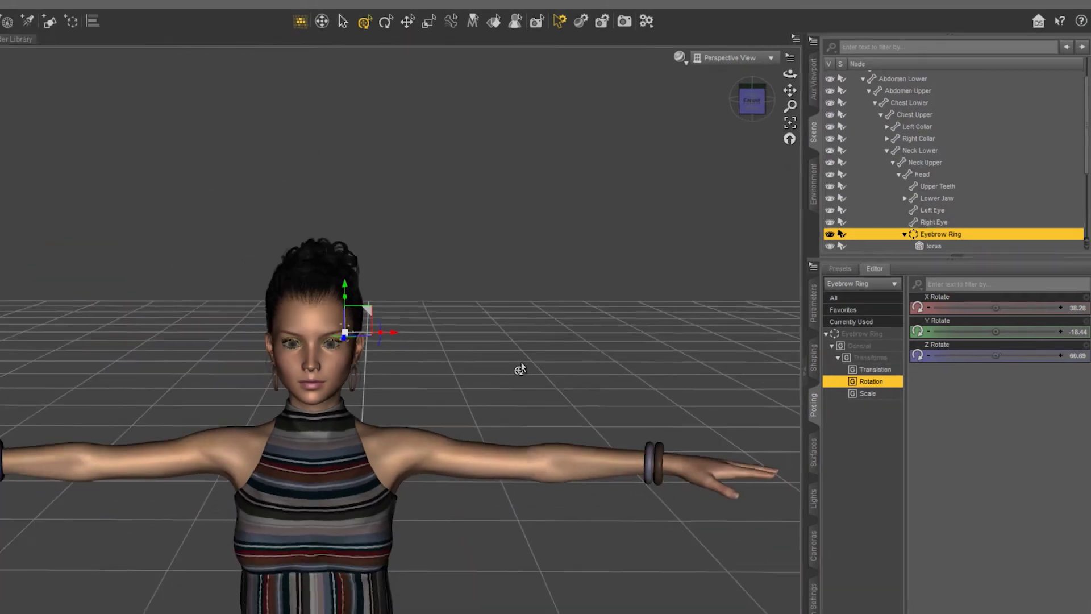
click(421, 20)
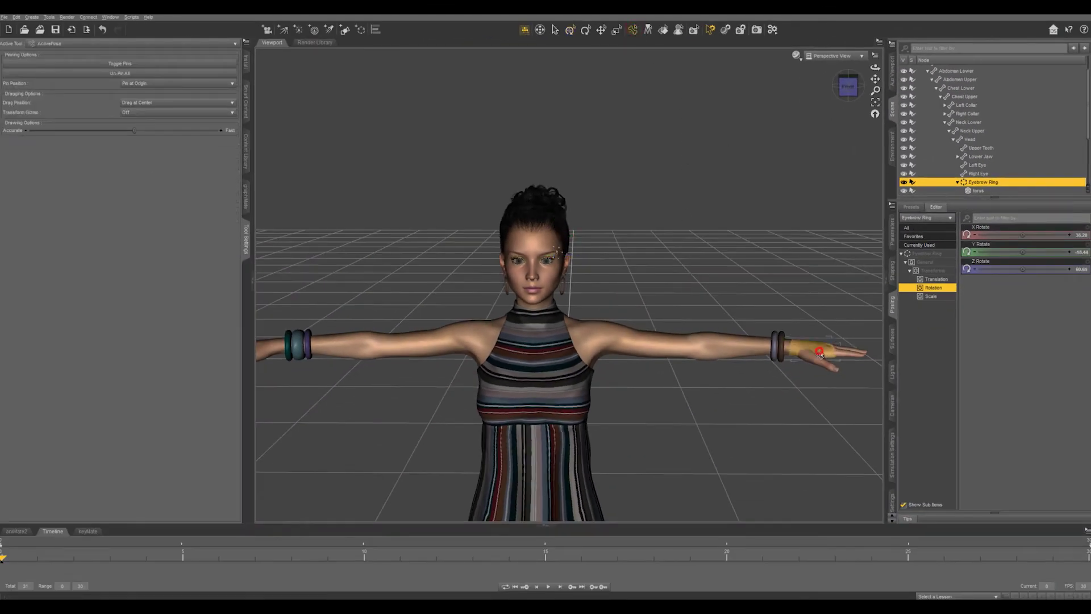
drag(820, 353, 950, 402)
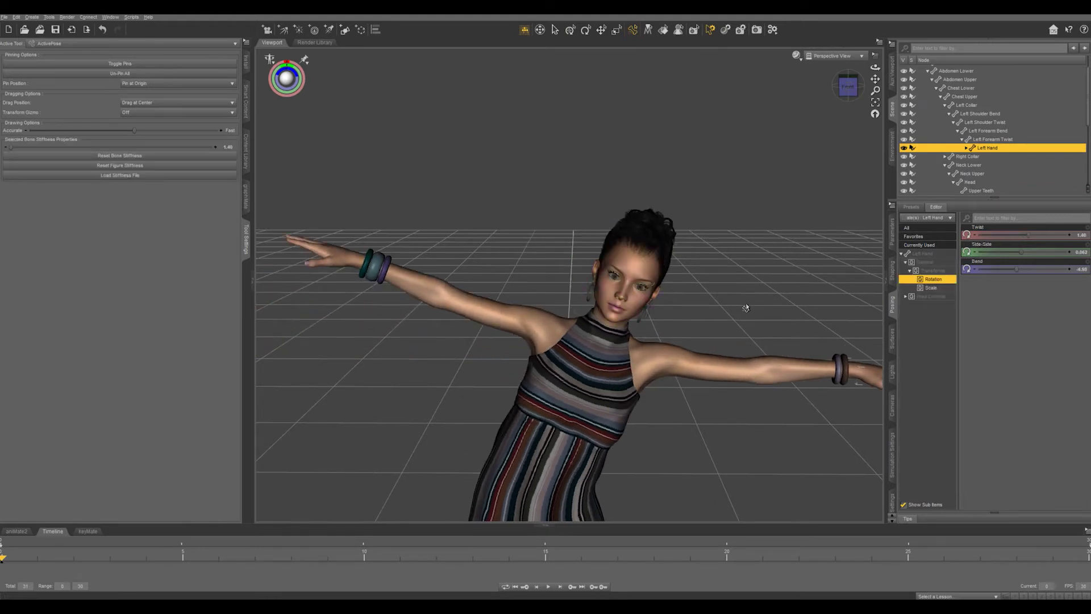
key(ctrl+z)
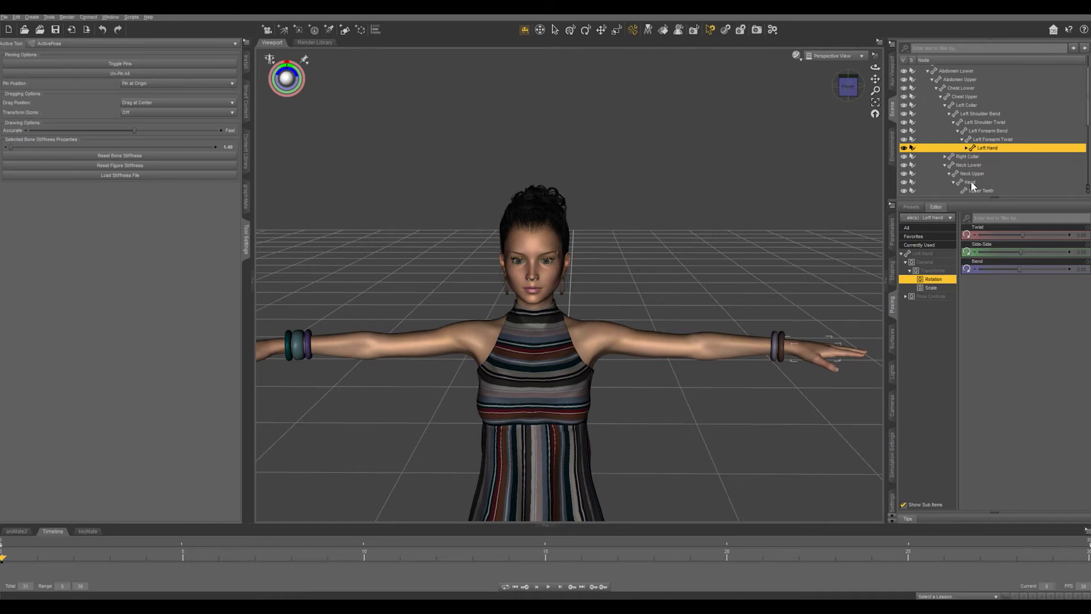
- Frame the figure's Head bone and open its Expressions pose controls
click(971, 182)
key(ctrl+f)
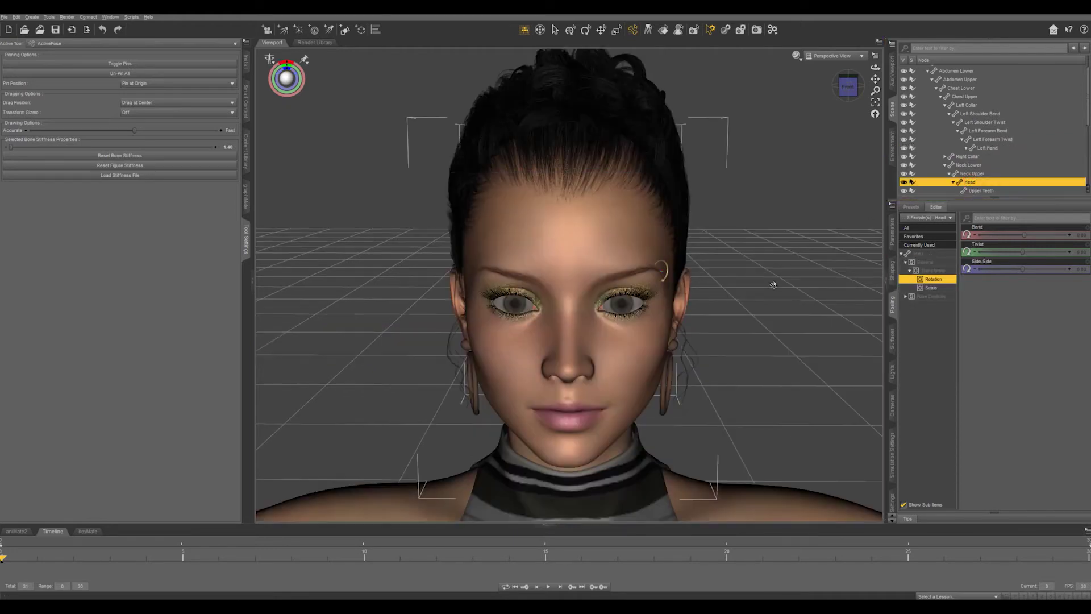
middle_drag(773, 285, 824, 278)
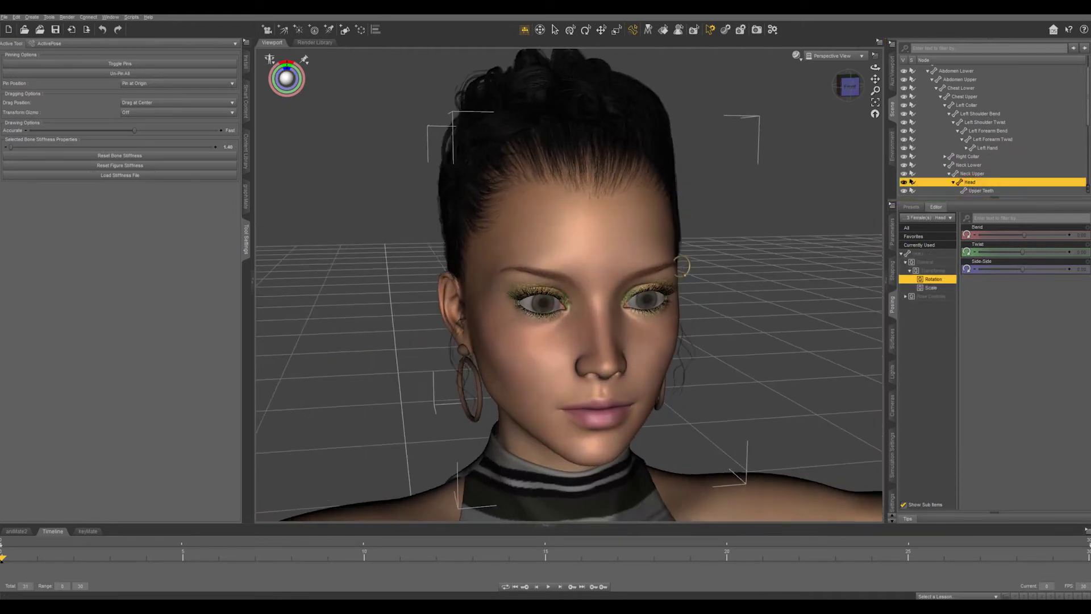
click(905, 296)
click(910, 305)
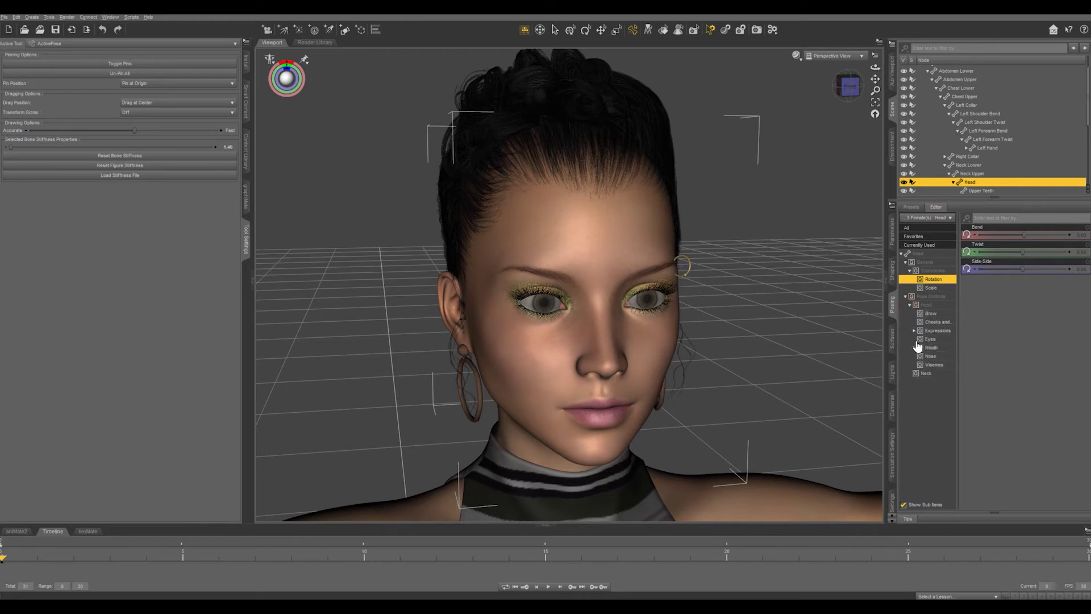
click(936, 331)
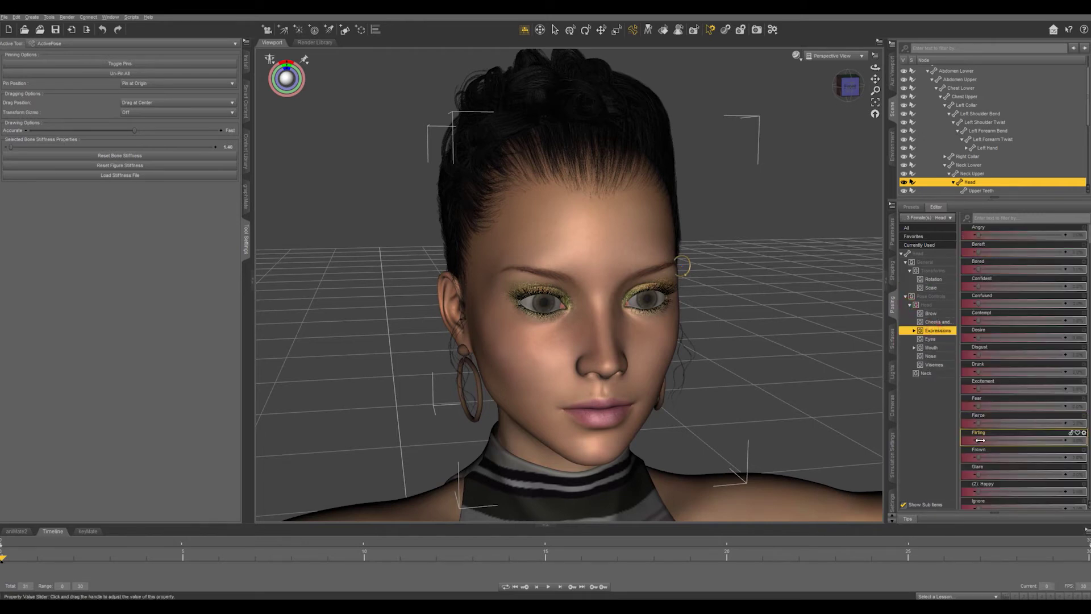
- Test the ring against the Flirting expression at 100%, and return the expression to 0%
drag(989, 439, 1089, 427)
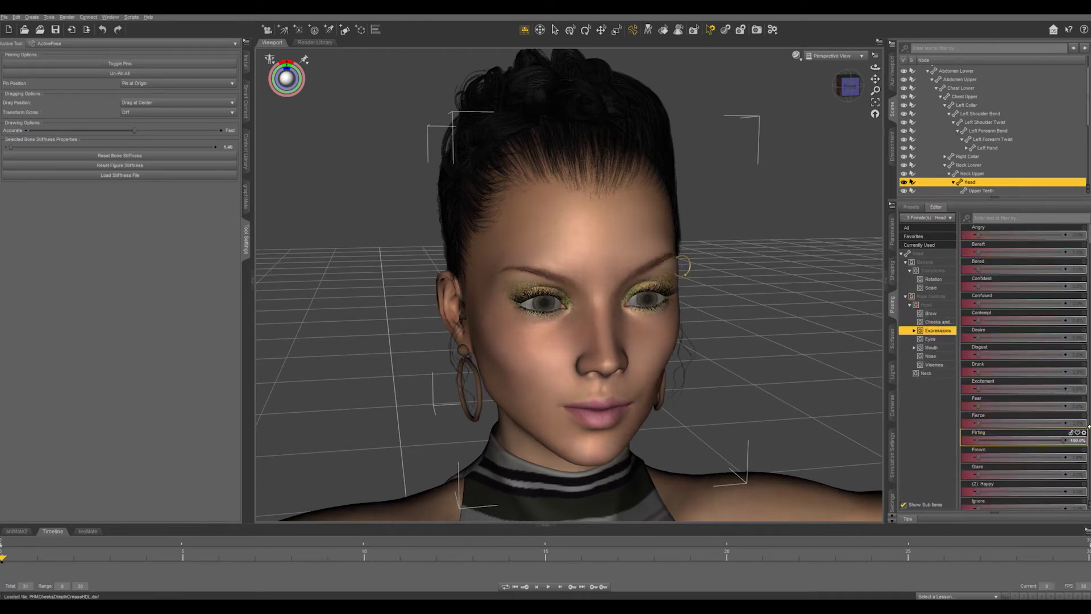
drag(997, 439, 1089, 433)
mouse_move(779, 352)
middle_down()
mouse_move(628, 353)
mouse_move(780, 351)
middle_up()
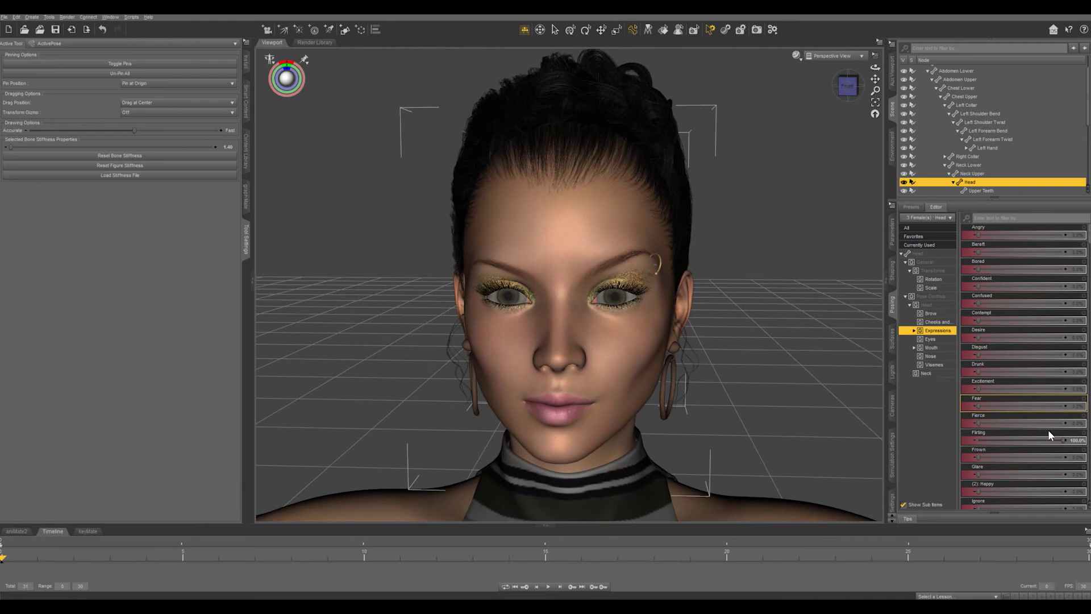
drag(1062, 440, 967, 442)
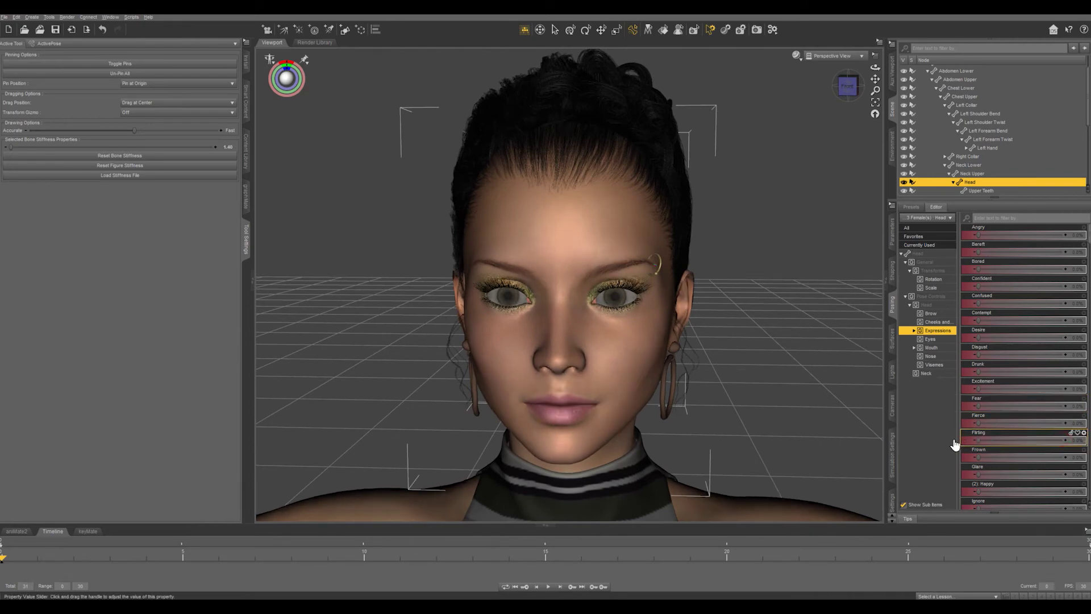
- Select the whole Genesis 3 figure in the scene hierarchy and activate the Geometry Editor tool
scroll(939, 147, up, 1)
scroll(939, 144, up, 1)
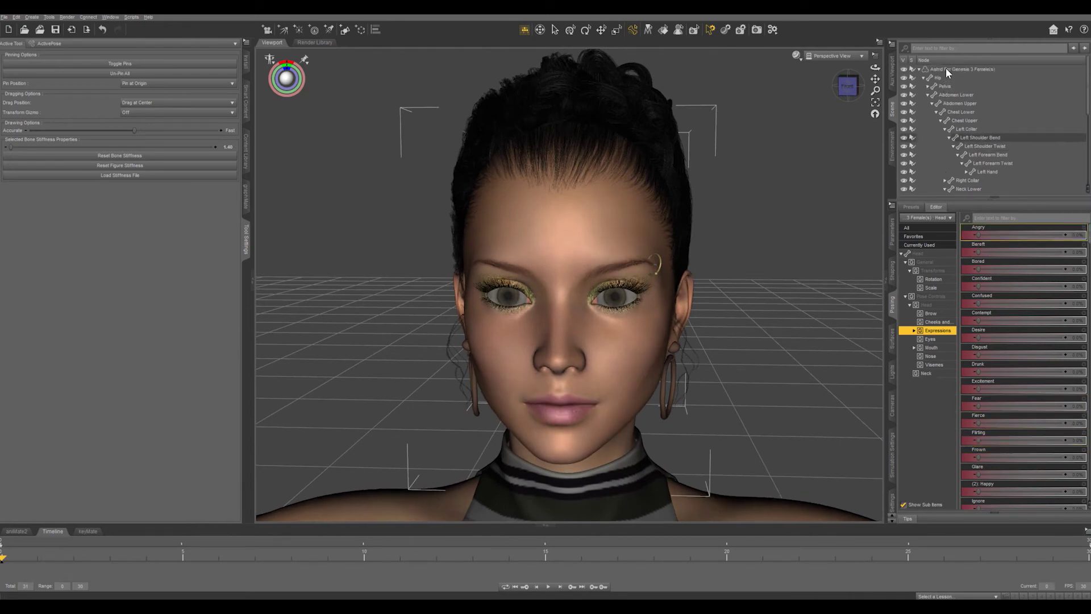
click(946, 69)
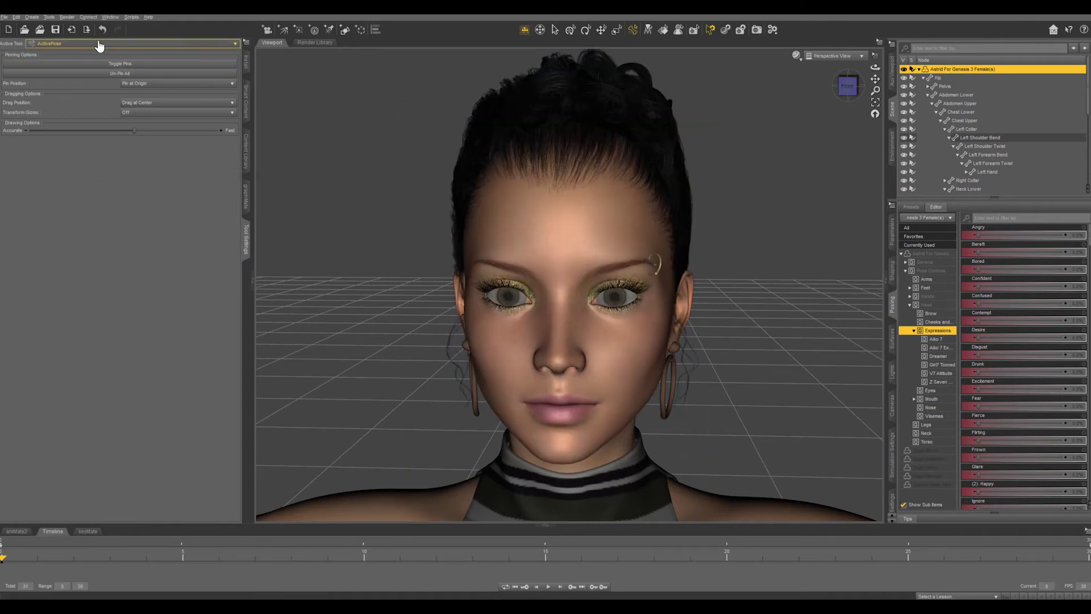
click(97, 43)
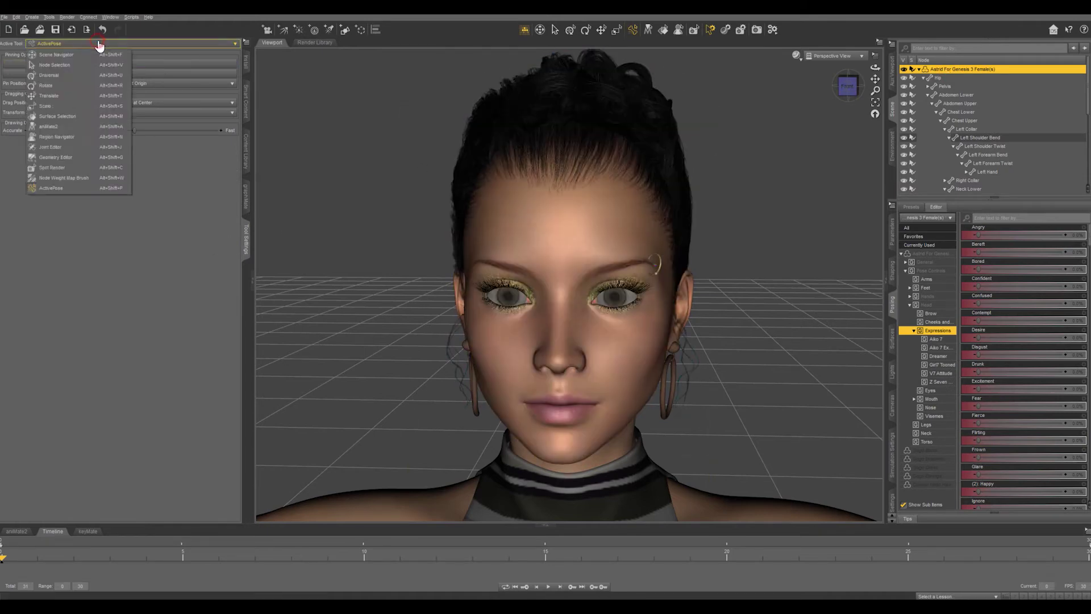
click(67, 157)
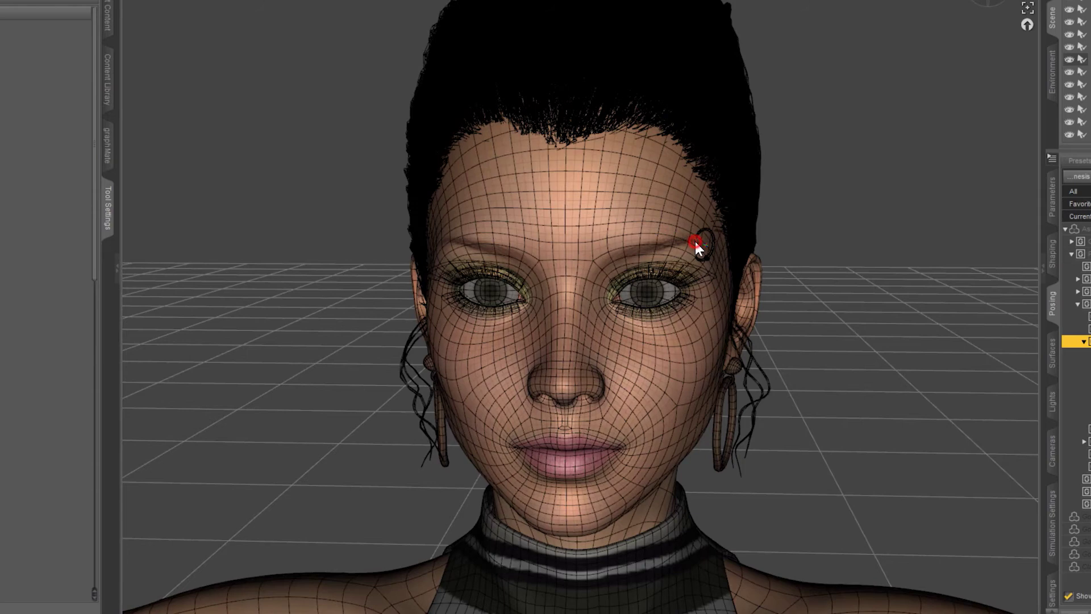
- Create a rigid follow node named Follow from the selected faces at the left eyebrow beside the ring
right_click(815, 234)
mouse_move(843, 254)
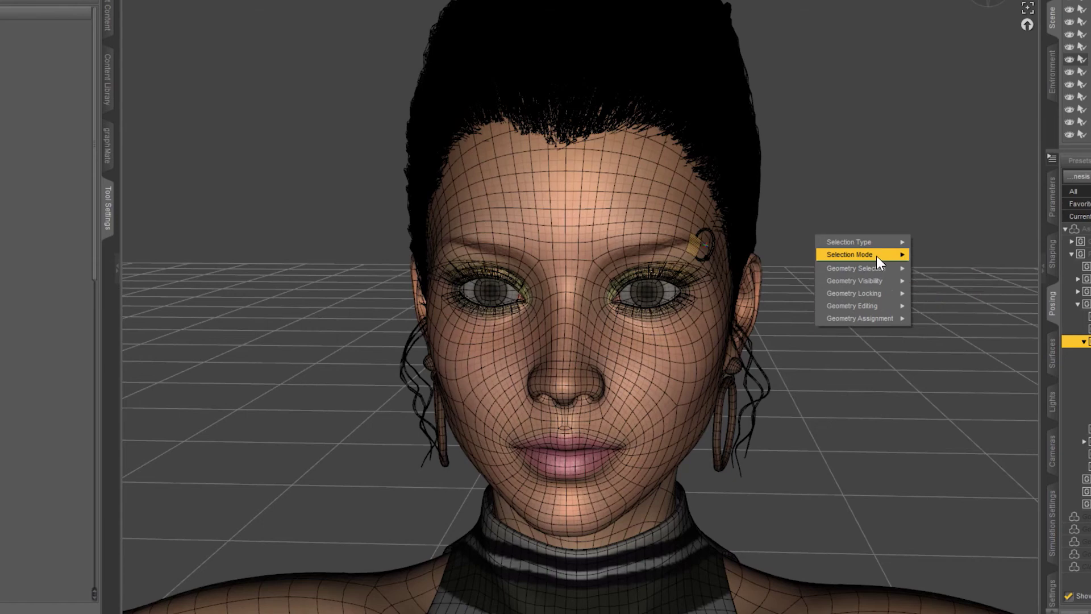
click(807, 197)
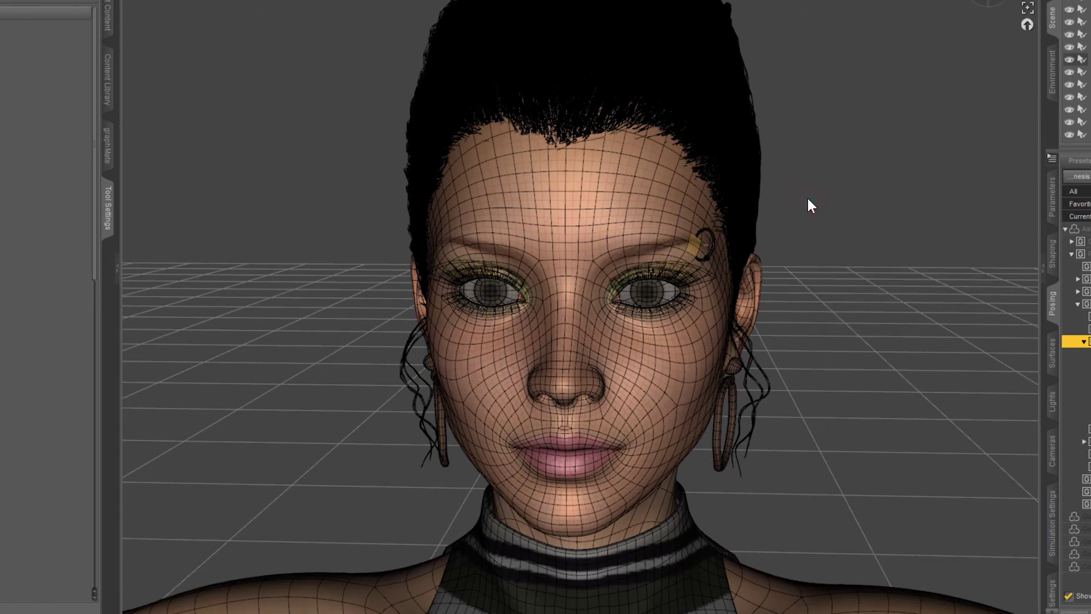
right_click(795, 276)
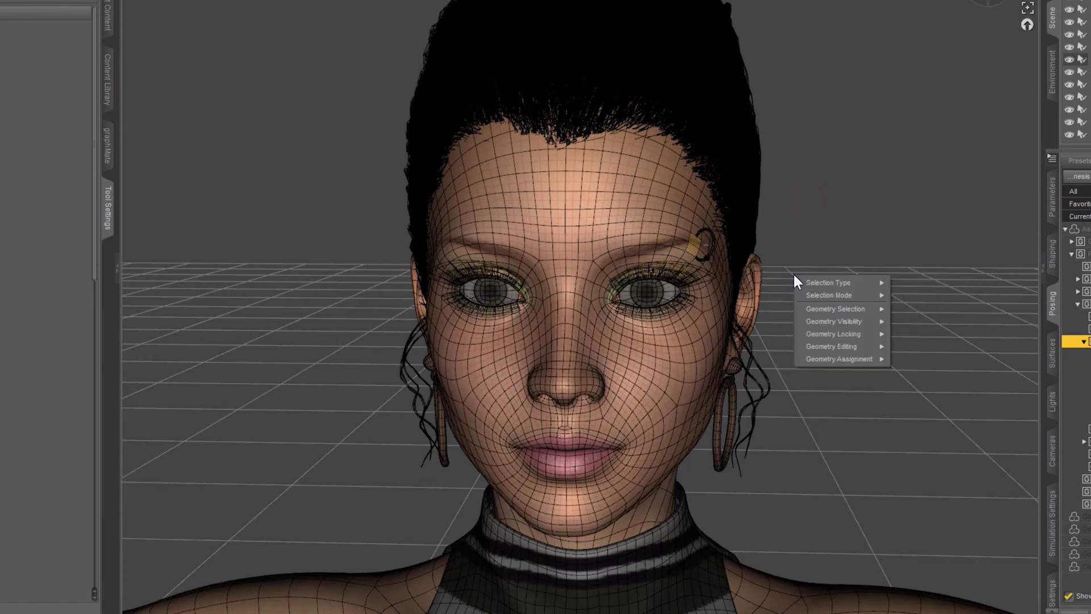
mouse_move(838, 359)
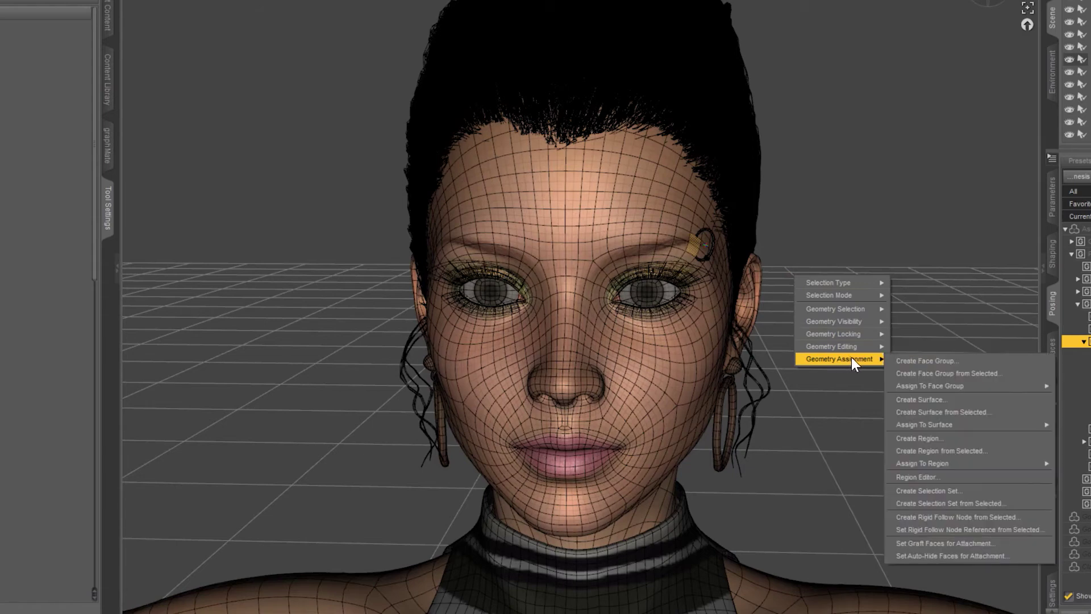
click(944, 517)
click(566, 303)
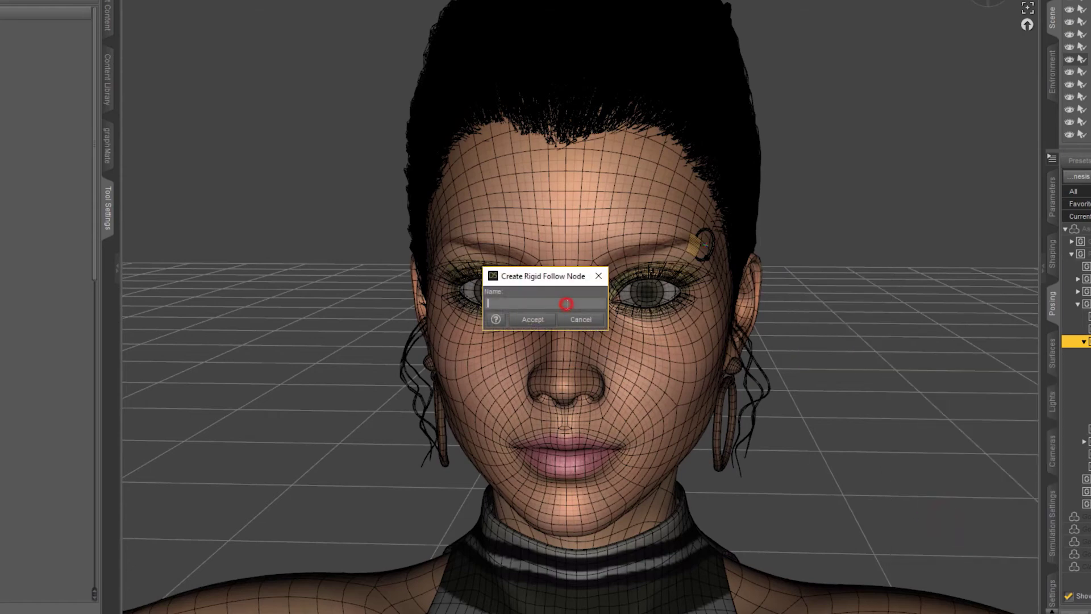
text(Follow)
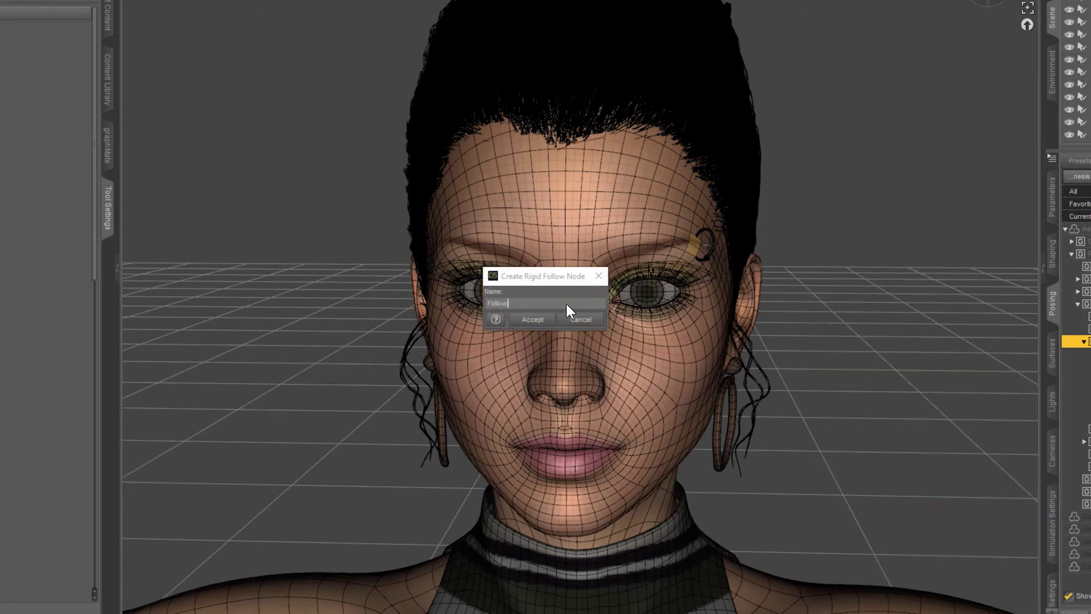
key(Return)
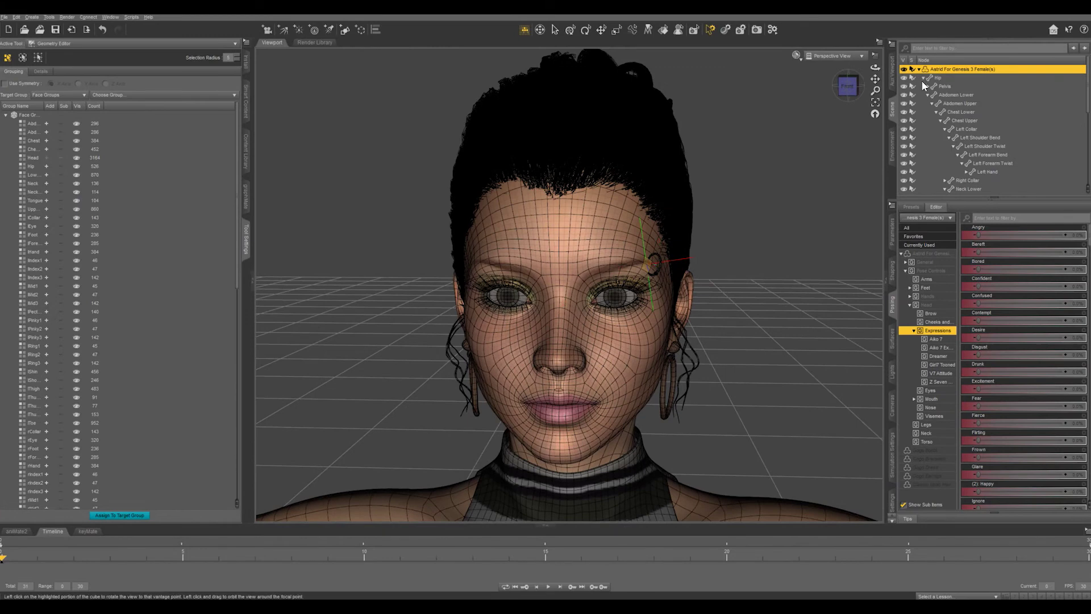
- Collapse the Eyebrow Ring group and move it from the Head bone to the Follow node
scroll(953, 162, down, 5)
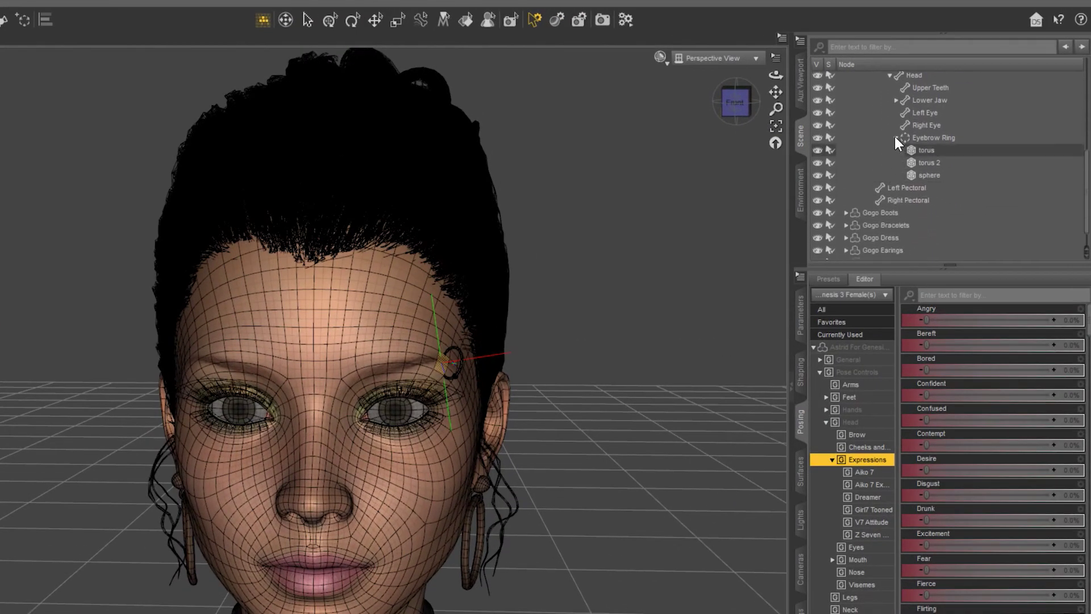
click(896, 138)
click(932, 153)
drag(931, 154, 870, 241)
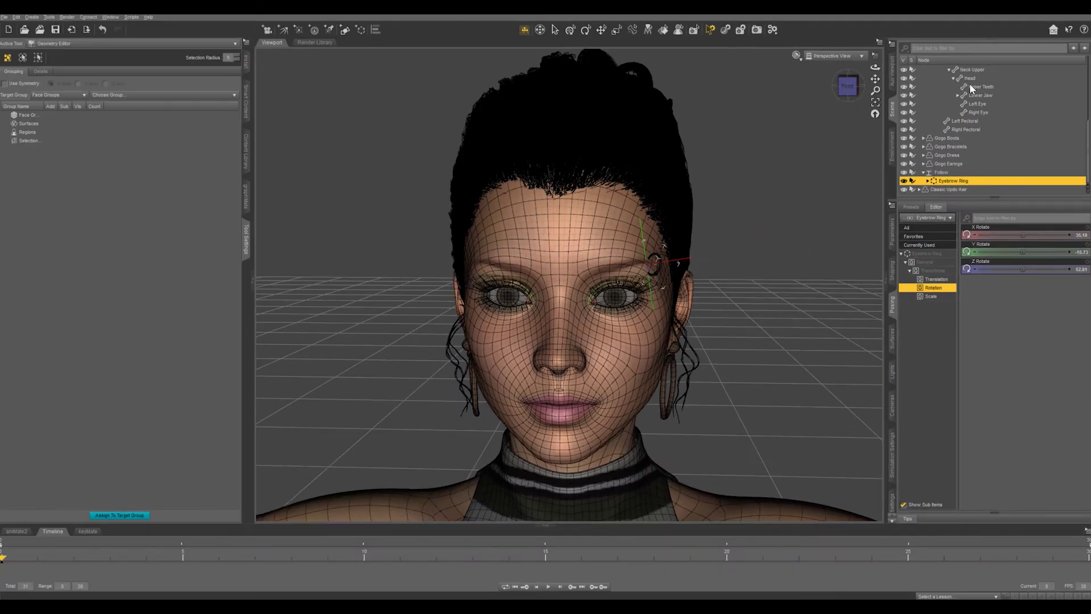
- Select the Head bone and set its Flirting expression to 100% to test the ring's movement
click(969, 79)
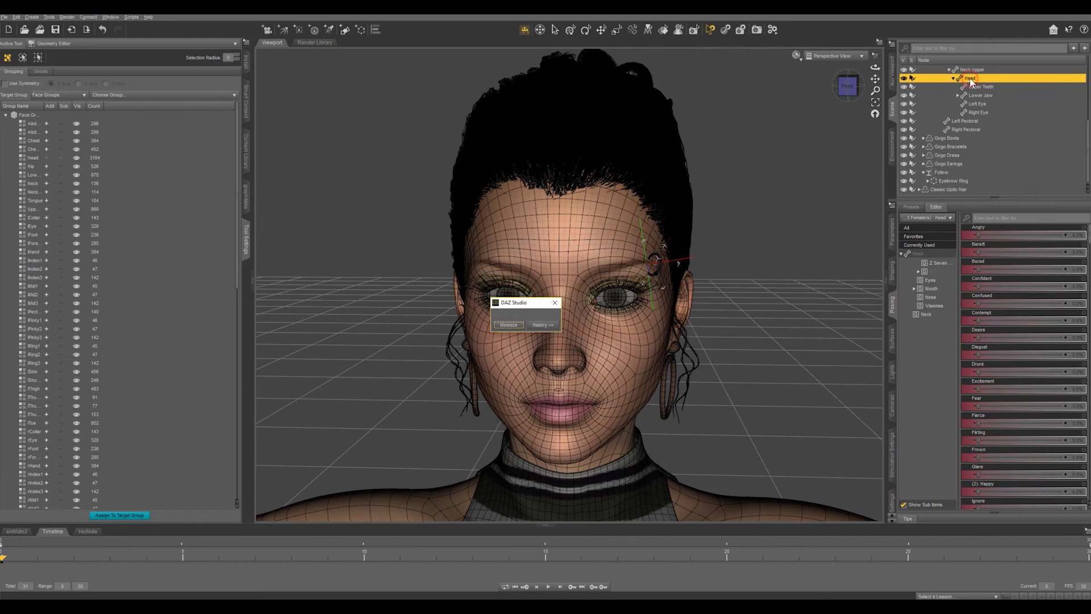
click(936, 305)
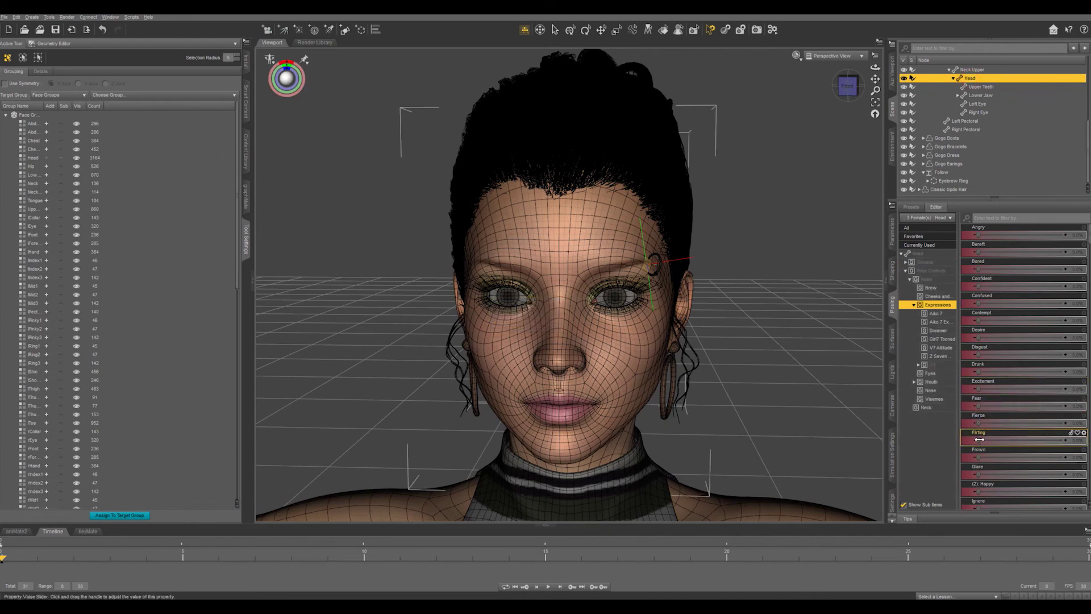
drag(985, 442, 1088, 417)
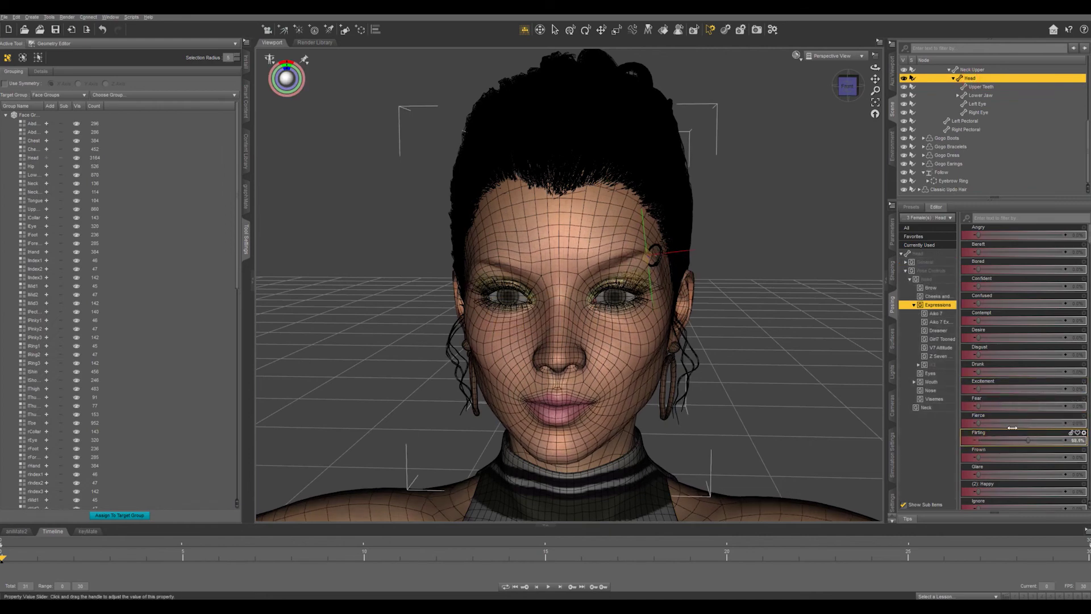
drag(1013, 427, 1089, 415)
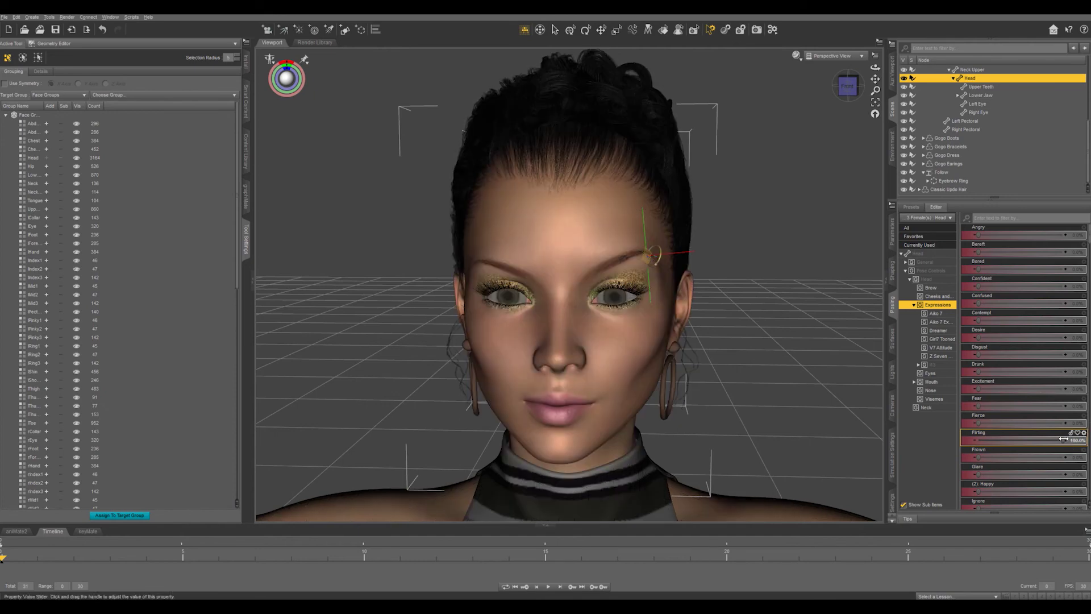
drag(1064, 439, 1089, 435)
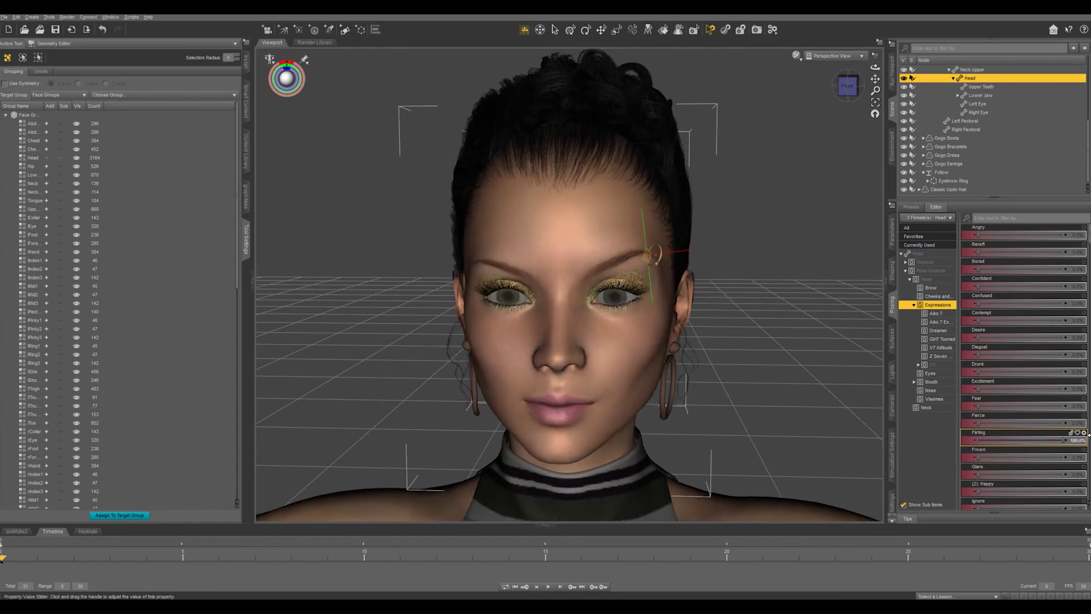
- Hide the Follow node in the viewport and parent it to the Head bone
click(903, 174)
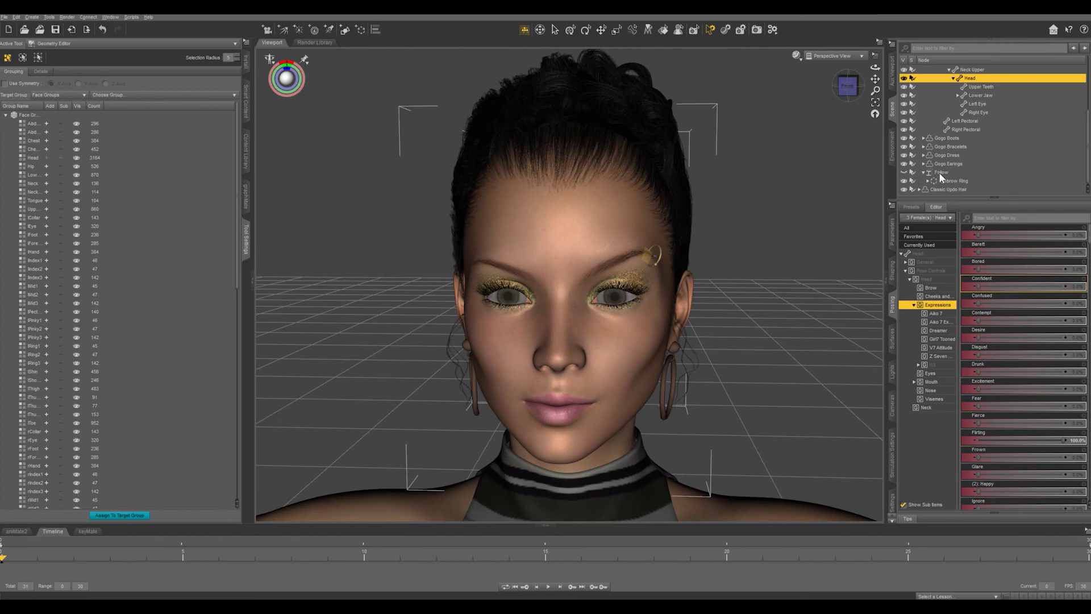
drag(941, 172, 969, 81)
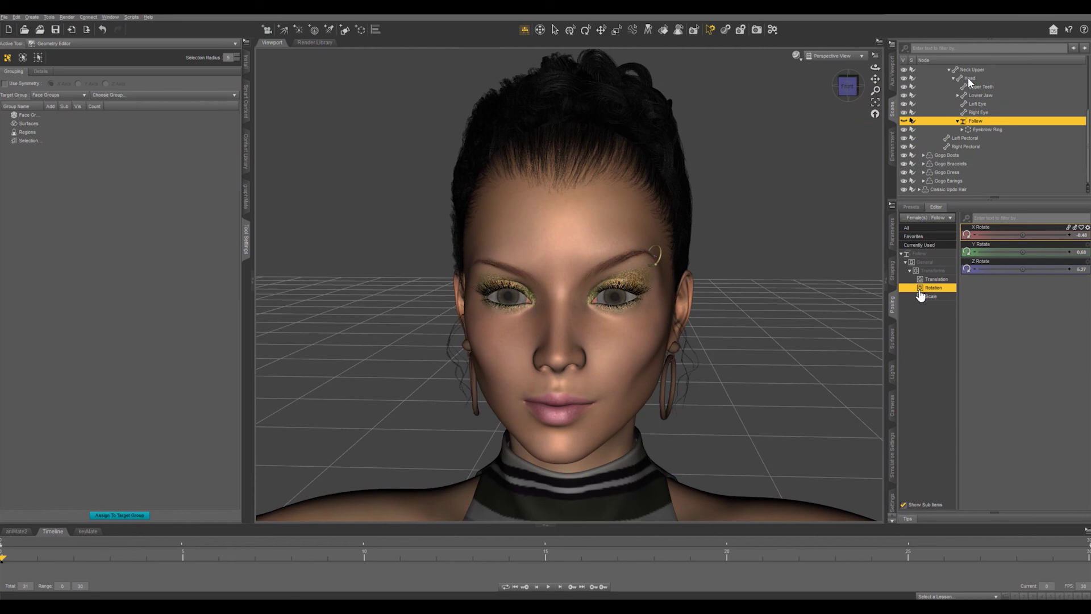